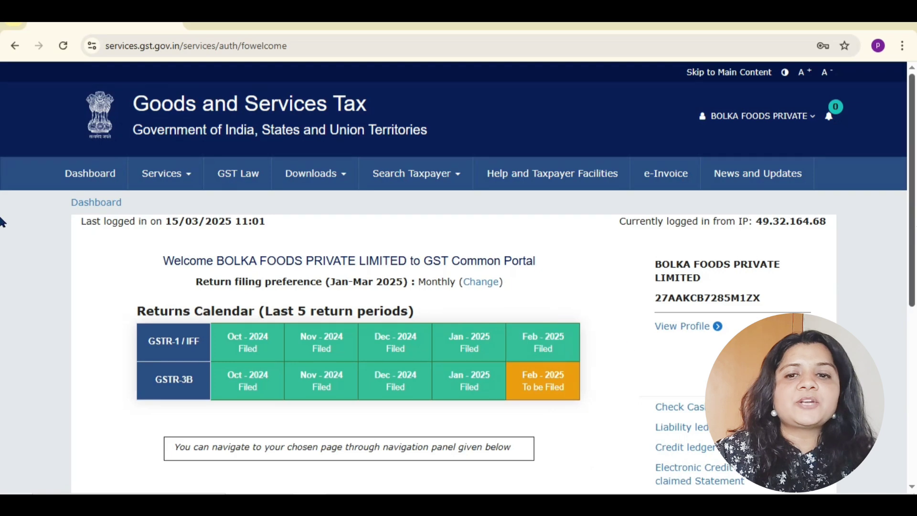
Step: Open the returns dashboard and search returns for financial year 2024-25, Quarter 4 (Jan - Mar), period February
scroll(1, 222, down, 3)
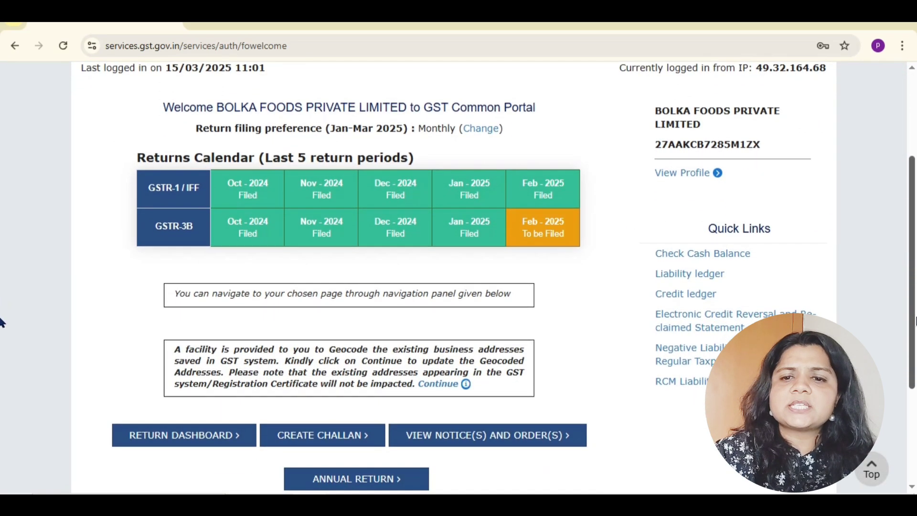
scroll(2, 323, down, 2)
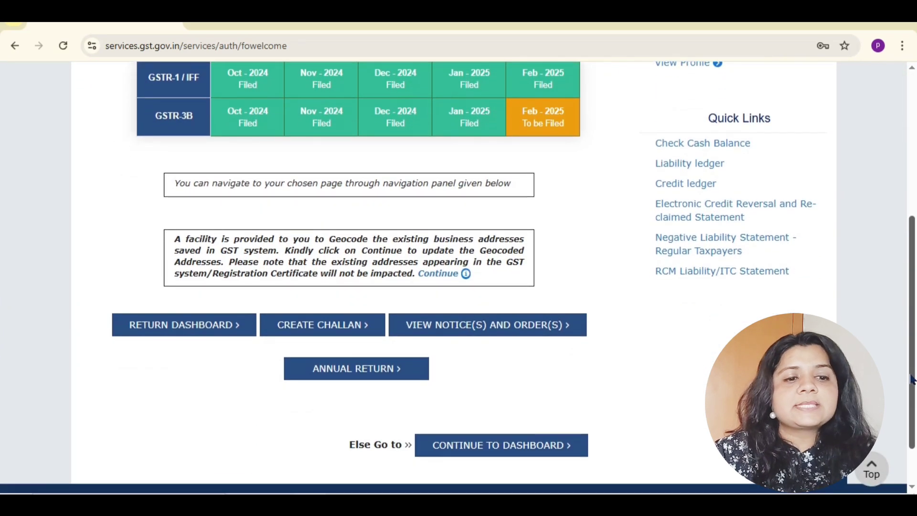
click(187, 328)
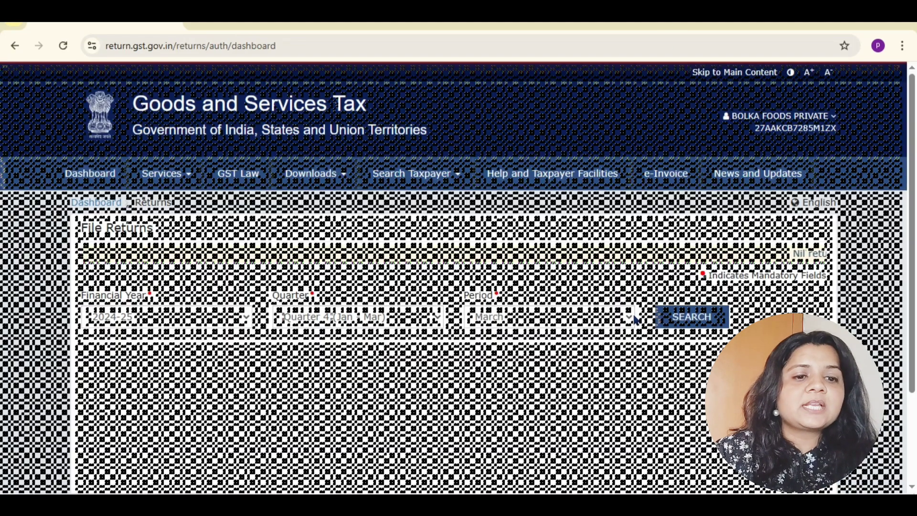
click(594, 314)
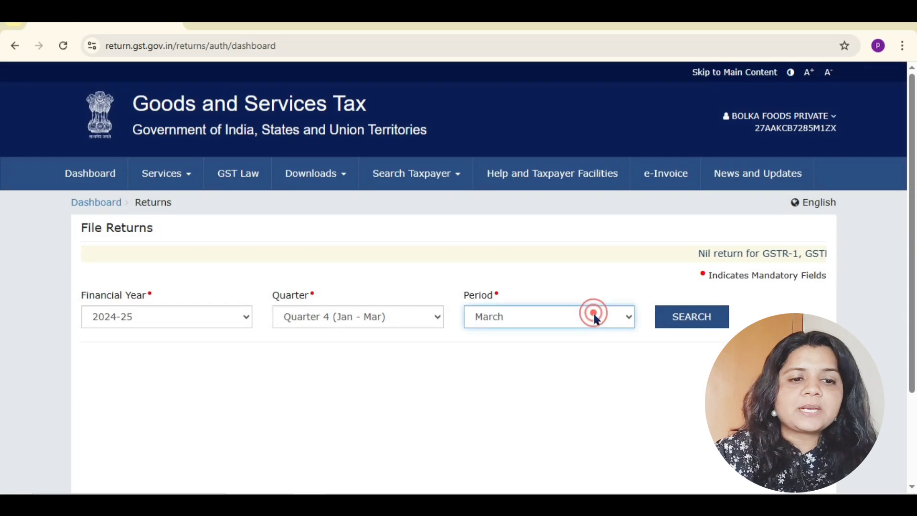
click(583, 354)
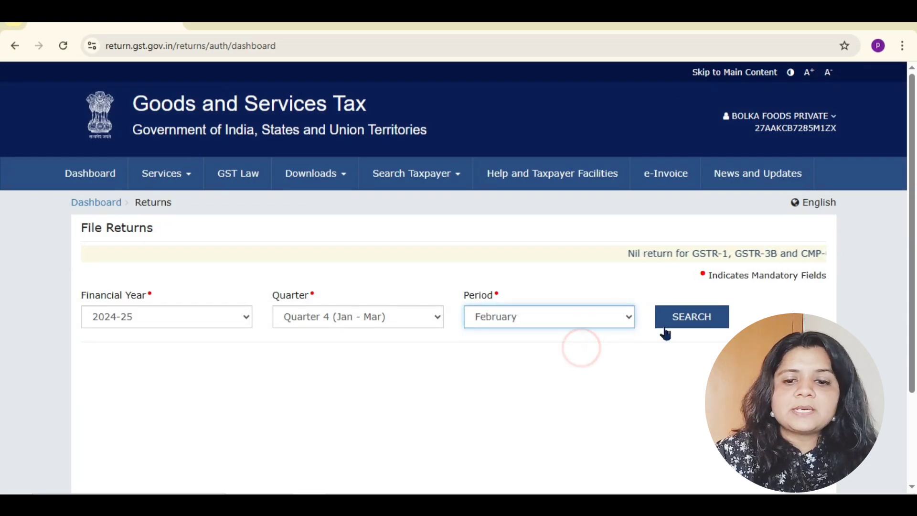
click(697, 317)
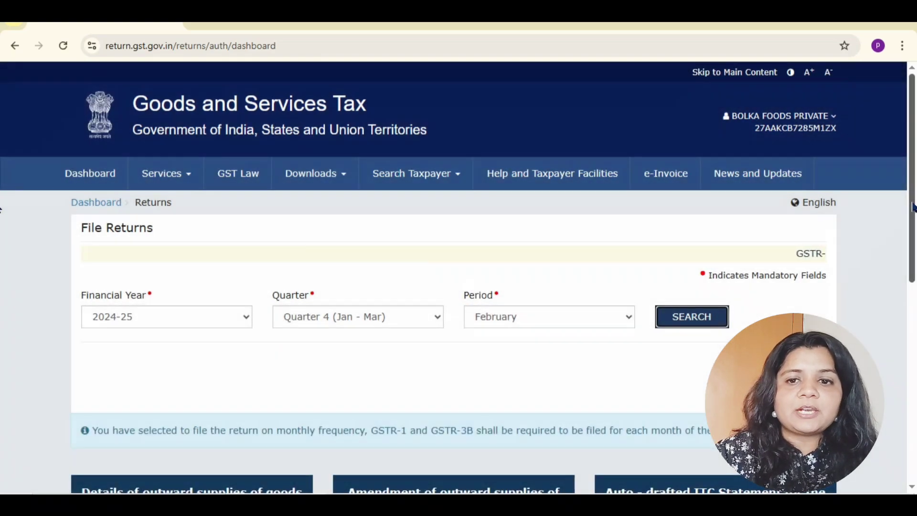
Step: View the February GSTR-2B auto-drafted ITC statement and expand the available ITC for supplies from registered persons
drag(910, 201, 911, 379)
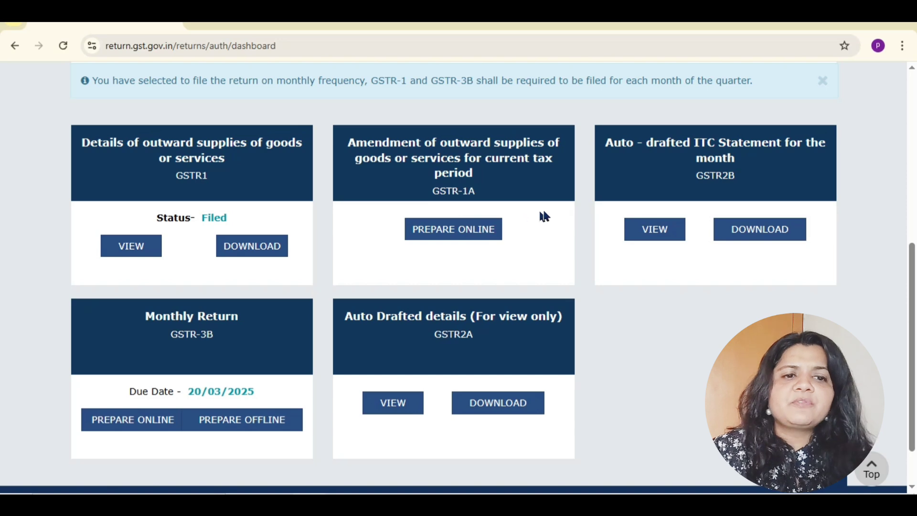
click(642, 227)
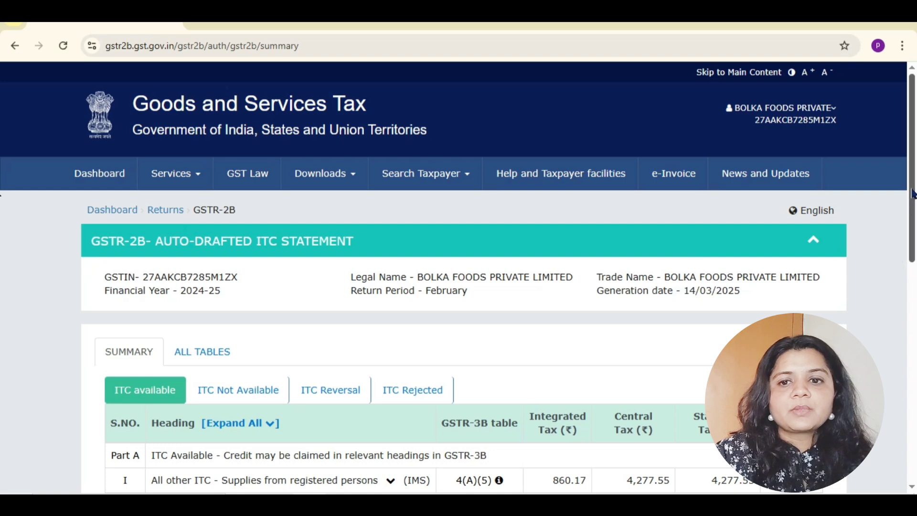
scroll(909, 215, down, 5)
mouse_move(912, 252)
mouse_down()
mouse_move(913, 332)
mouse_move(915, 268)
mouse_up()
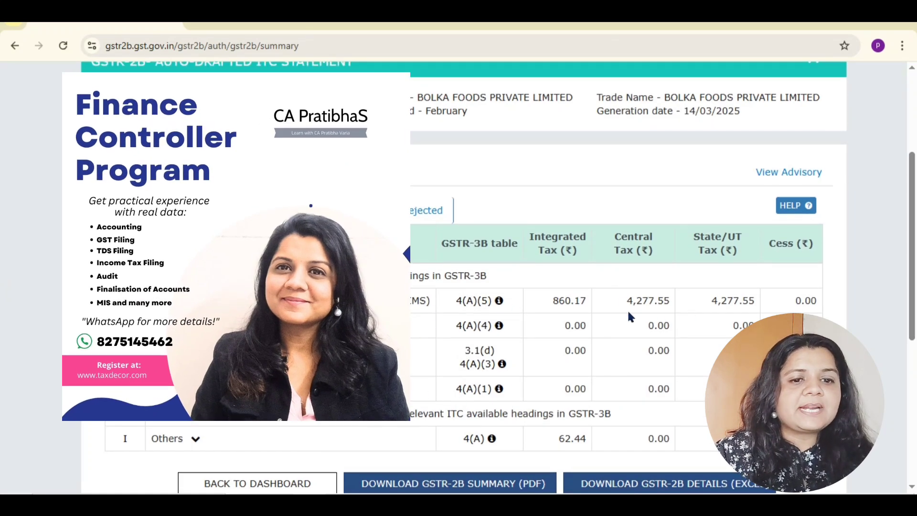
click(389, 300)
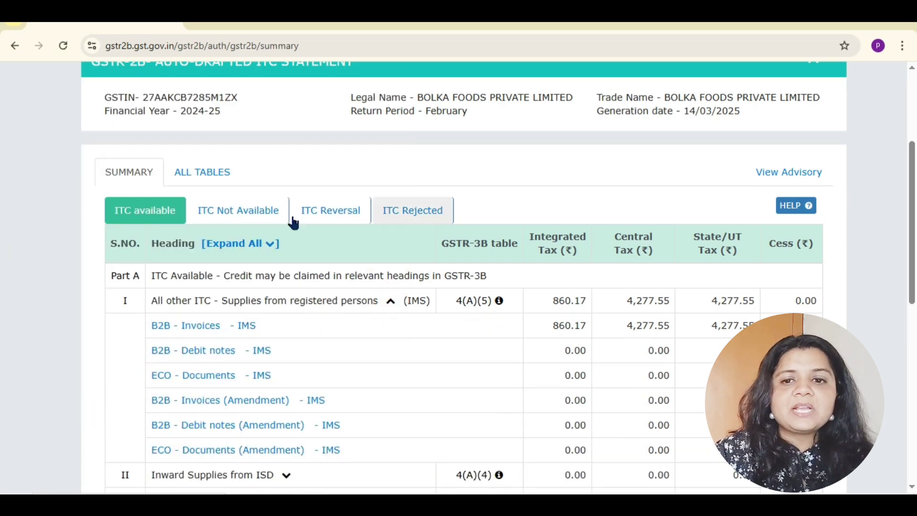
Step: Check the ITC Not Available, ITC Reversal and ITC Rejected summaries, and return to the ITC available summary
click(235, 219)
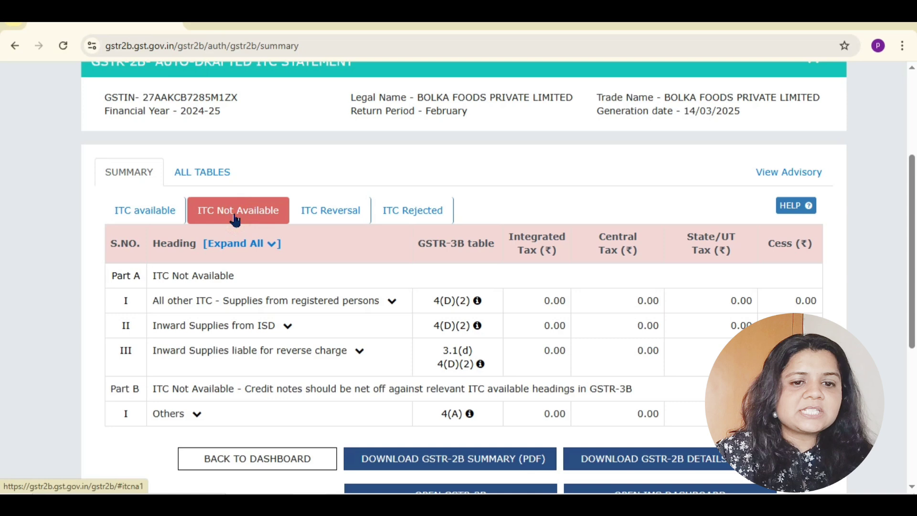
click(330, 211)
click(392, 214)
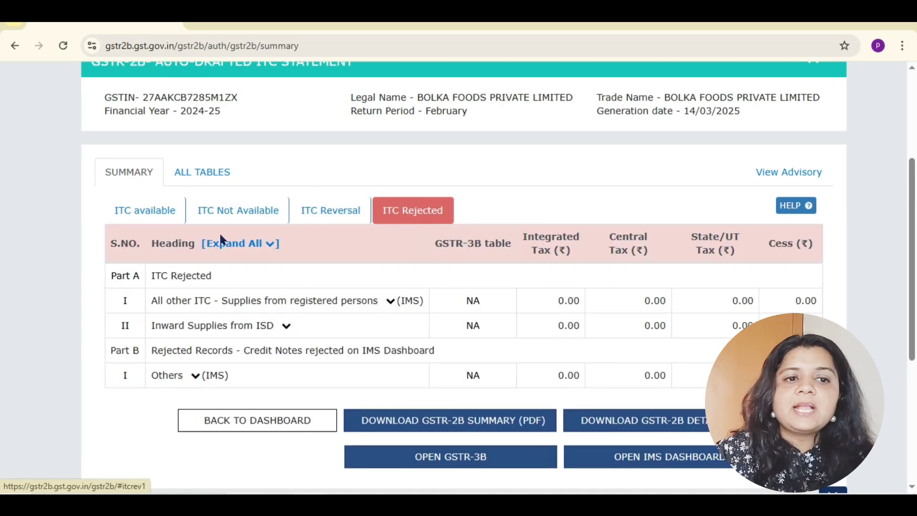
click(126, 213)
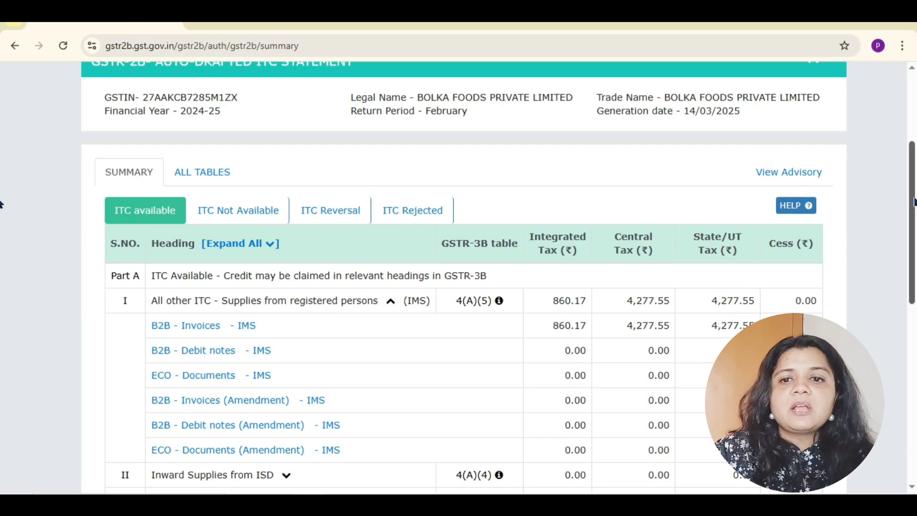
Step: Download the GSTR-2B details in Excel format
scroll(573, 388, down, 5)
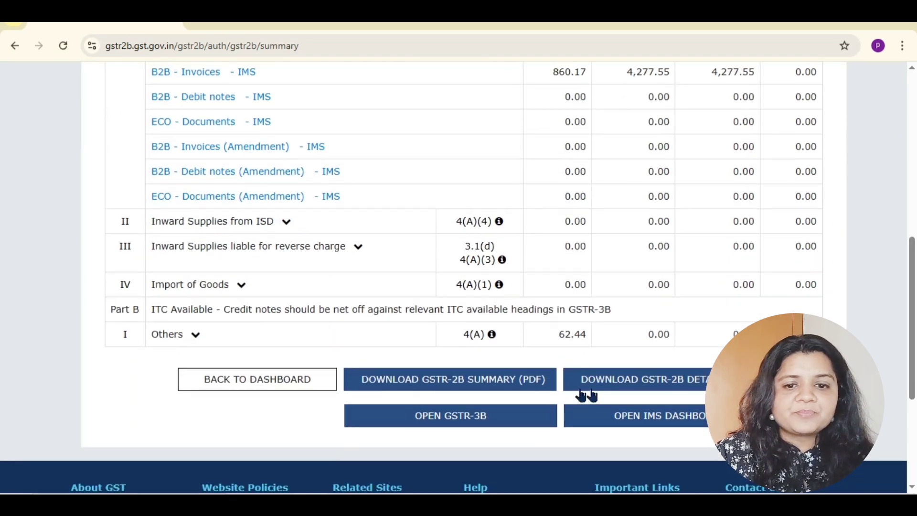
click(688, 384)
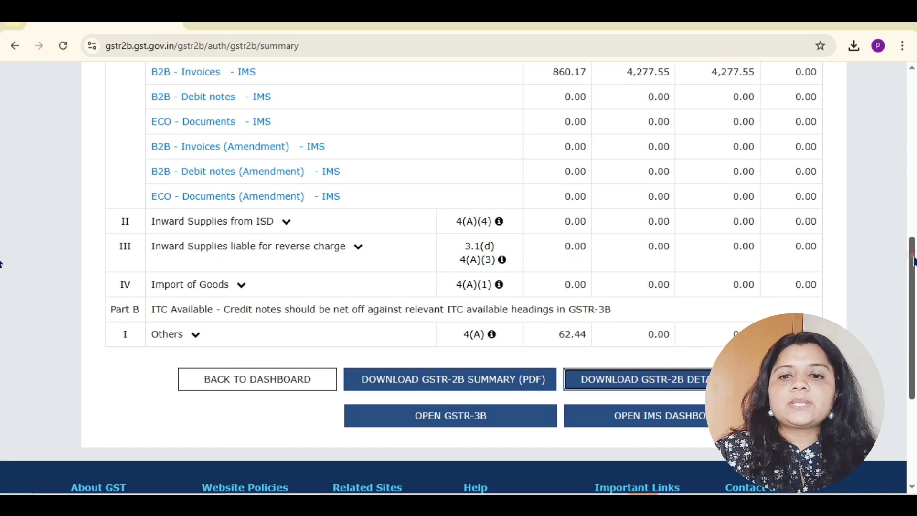
Step: Open inward supplies in the Invoice Management System dashboard, acknowledge the information notice, and open the B2B invoices with no action taken
drag(913, 257, 913, 101)
scroll(195, 179, down, 1)
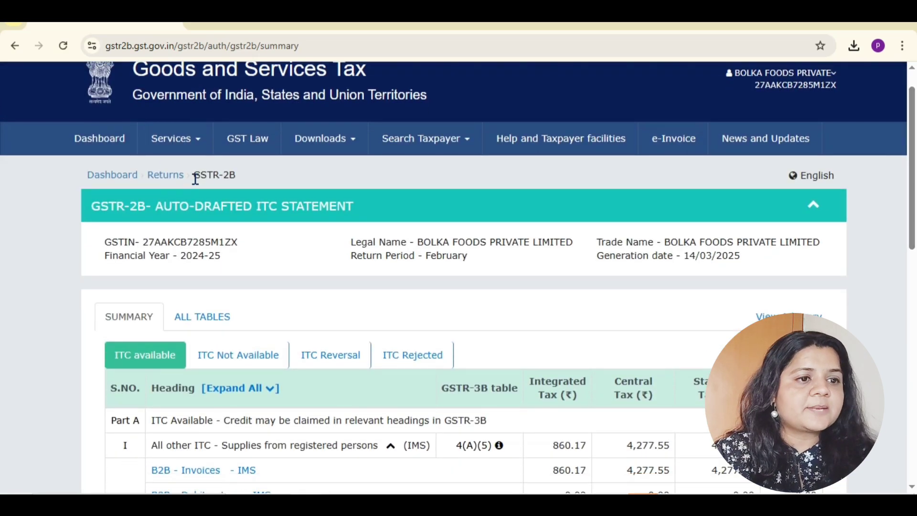
mouse_move(161, 148)
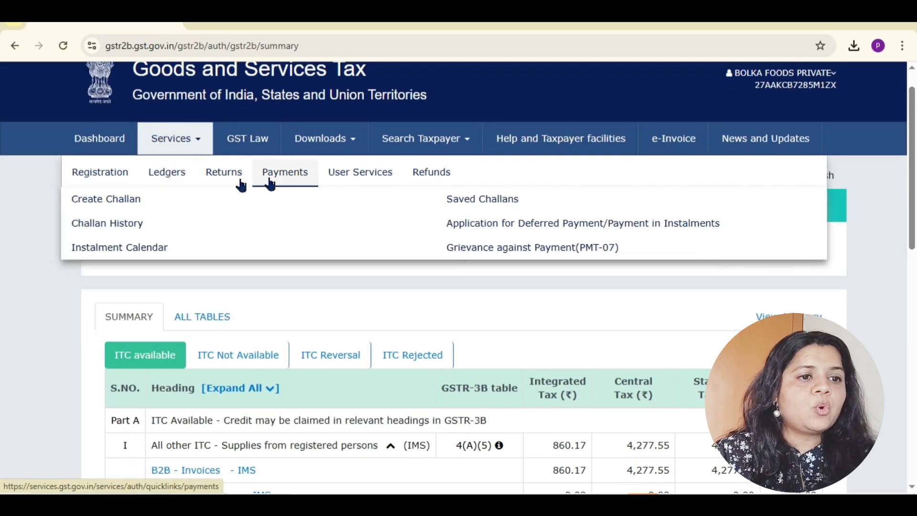
mouse_move(226, 185)
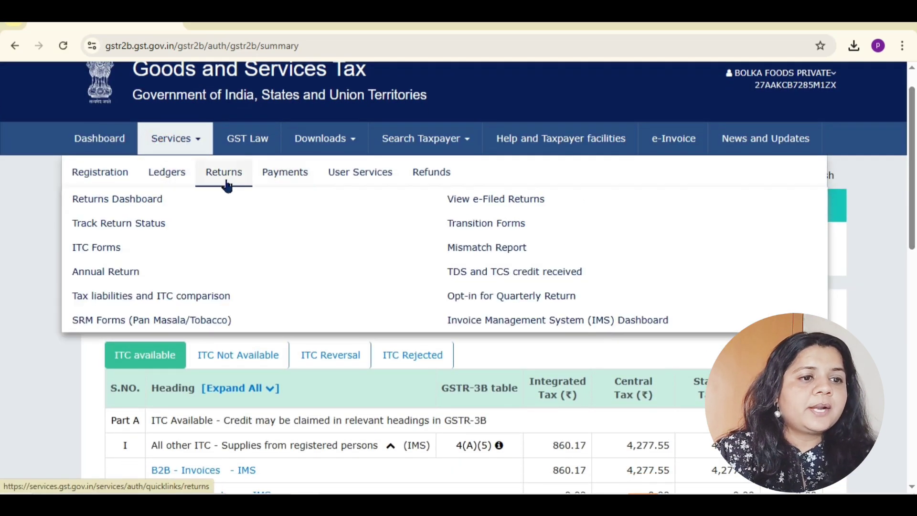
click(472, 323)
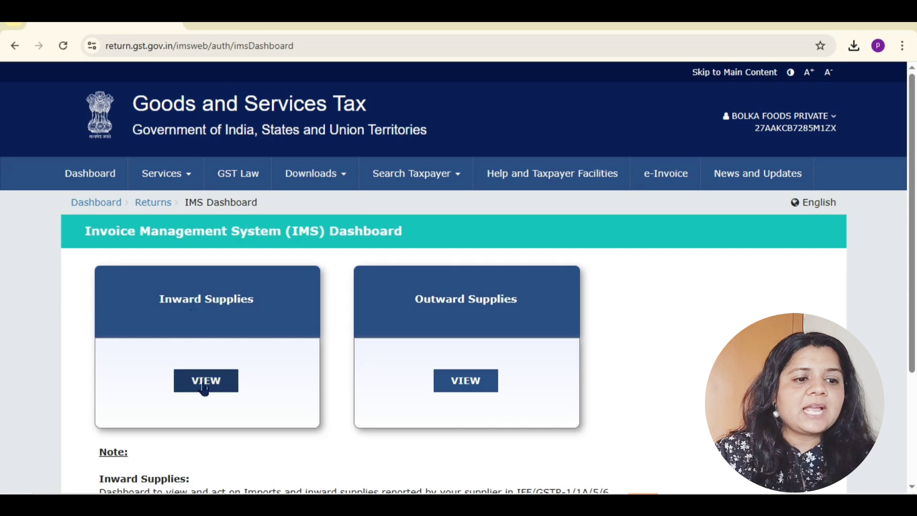
click(204, 382)
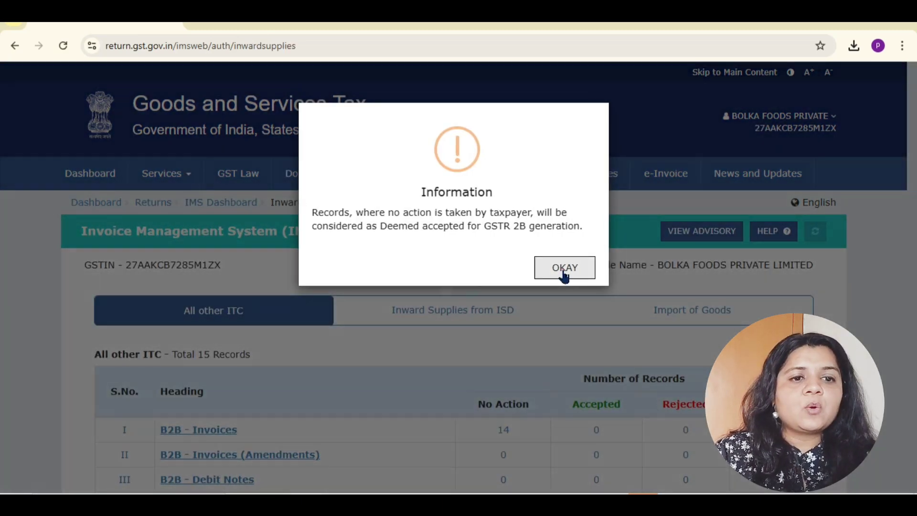
click(564, 267)
scroll(2, 246, down, 4)
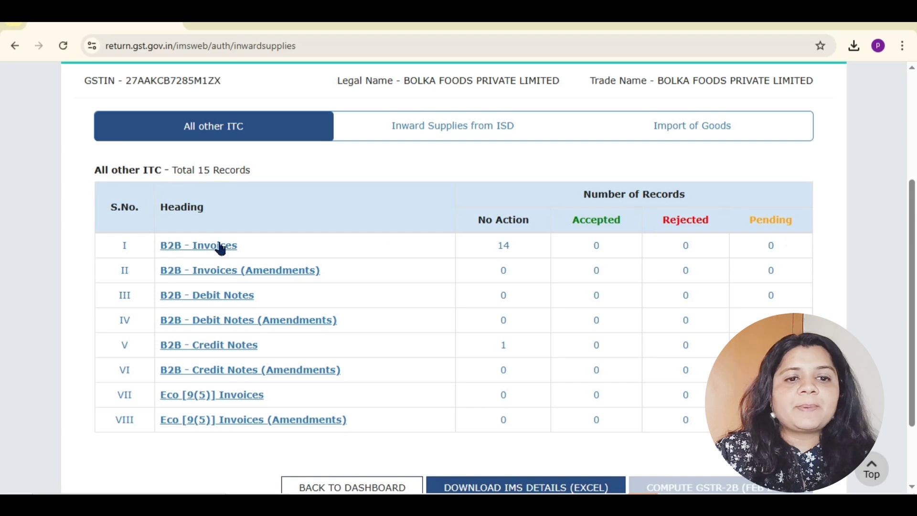
click(506, 247)
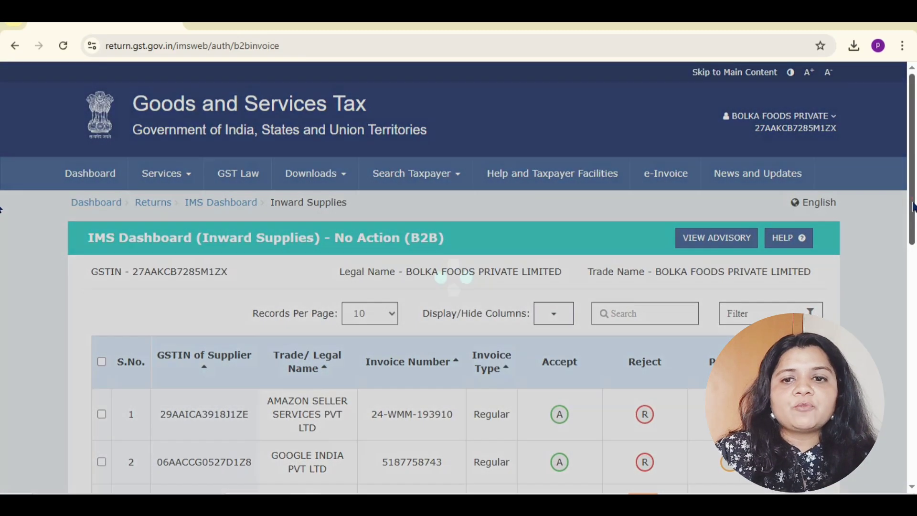
Step: Examine the no-action B2B invoices, including their suppliers, invoice numbers and the accept, reject and pending options
drag(912, 207, 912, 317)
scroll(913, 324, down, 2)
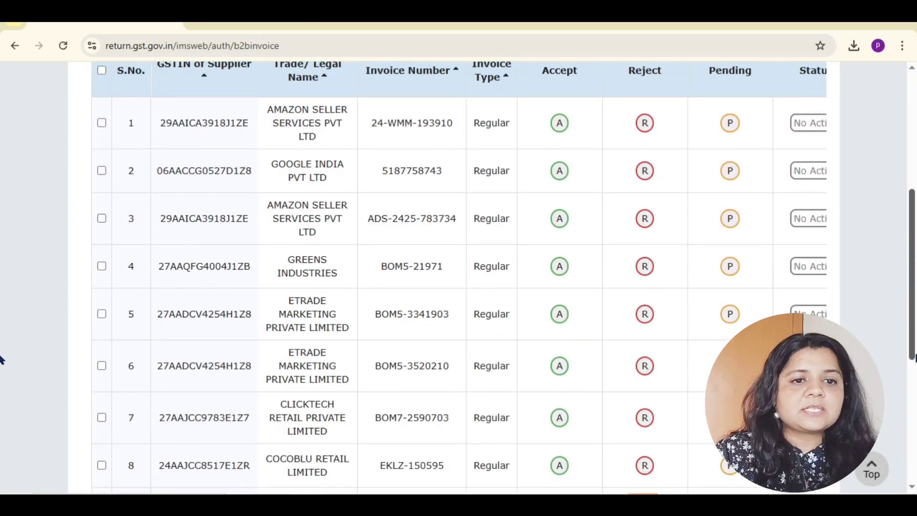
scroll(912, 327, down, 2)
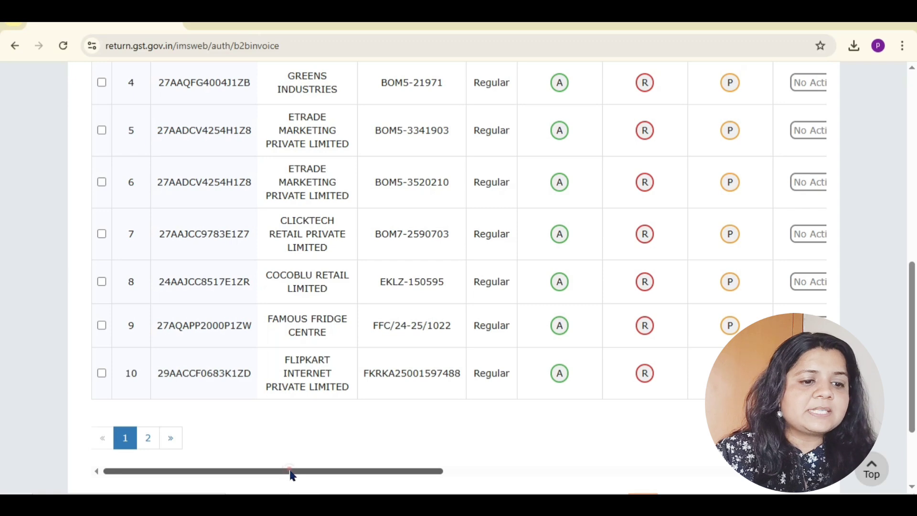
mouse_move(291, 474)
mouse_down()
mouse_move(530, 485)
mouse_move(601, 475)
mouse_move(637, 487)
mouse_move(692, 475)
mouse_move(277, 474)
mouse_up()
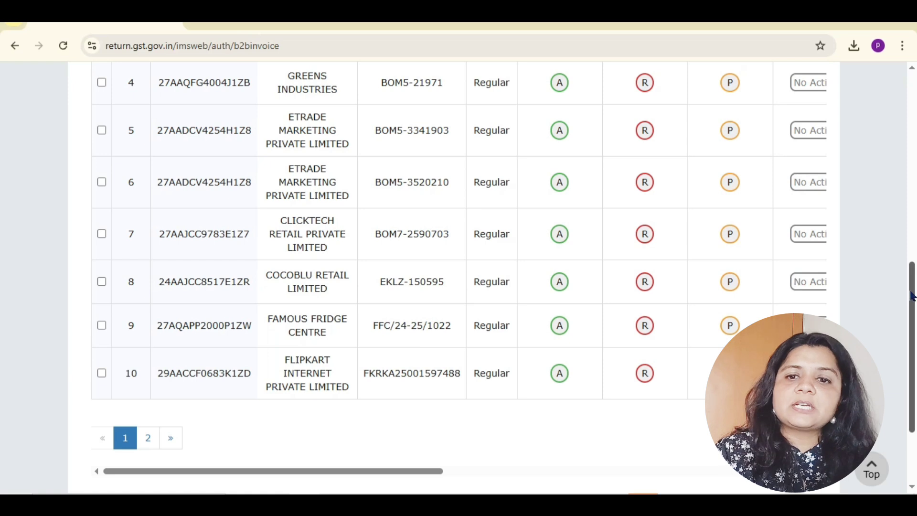
drag(913, 299, 914, 224)
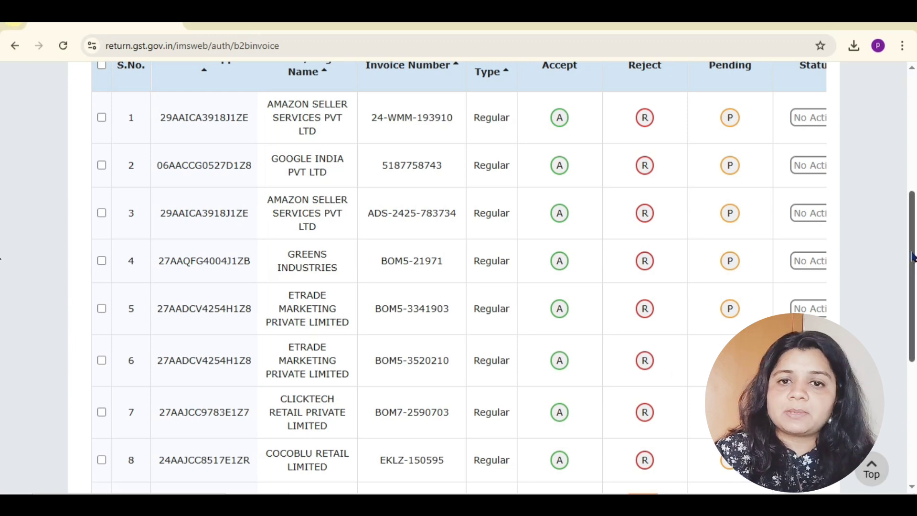
scroll(3, 215, up, 4)
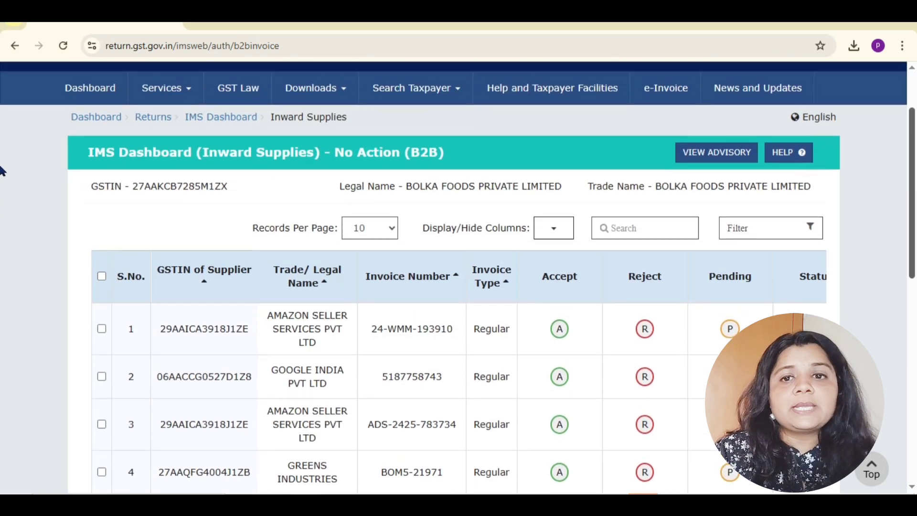
scroll(2, 167, up, 1)
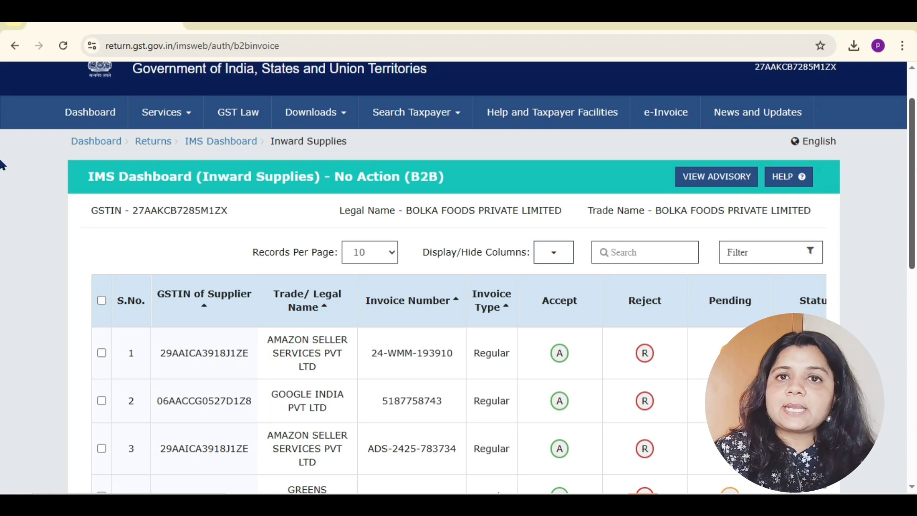
scroll(3, 165, up, 1)
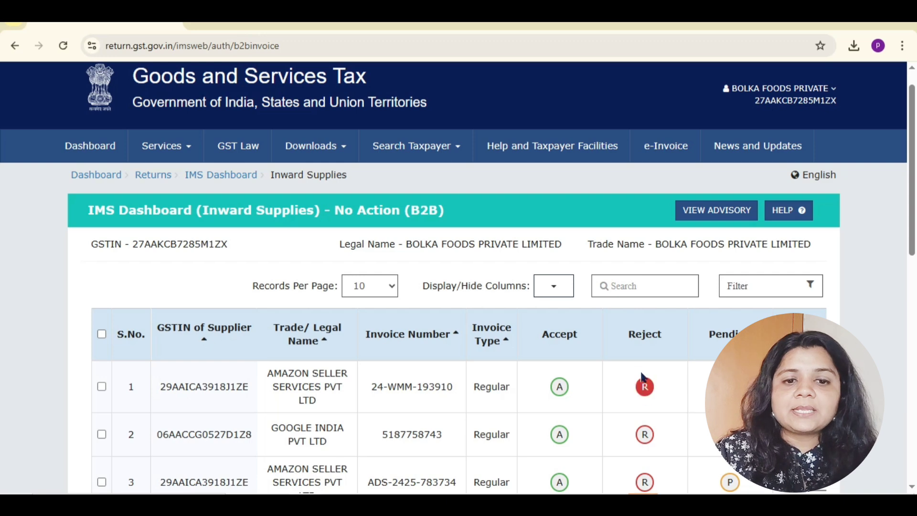
Step: Select the first three B2B invoices in the list and mark them all as accepted
drag(909, 213, 906, 304)
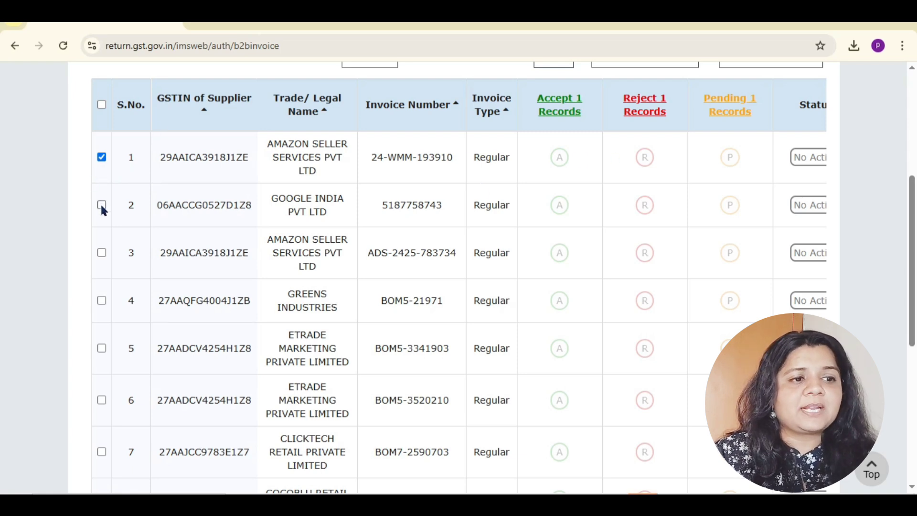
click(100, 252)
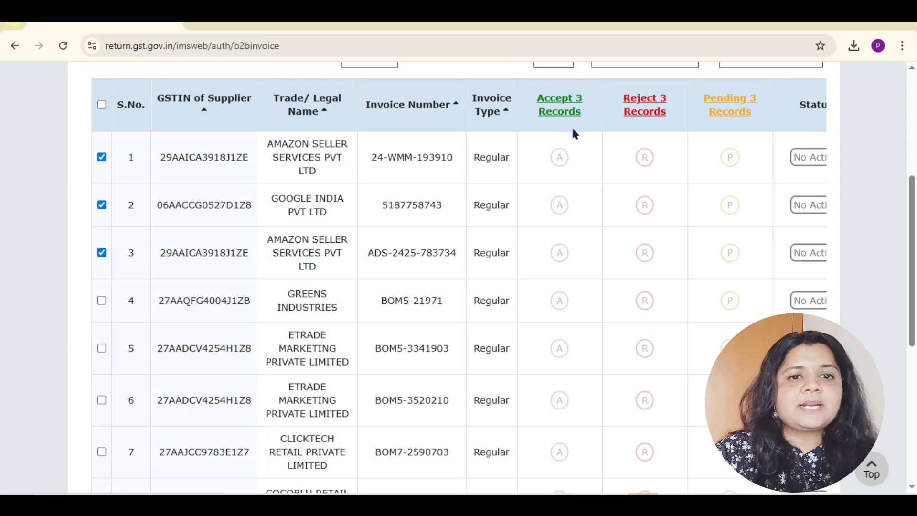
click(557, 105)
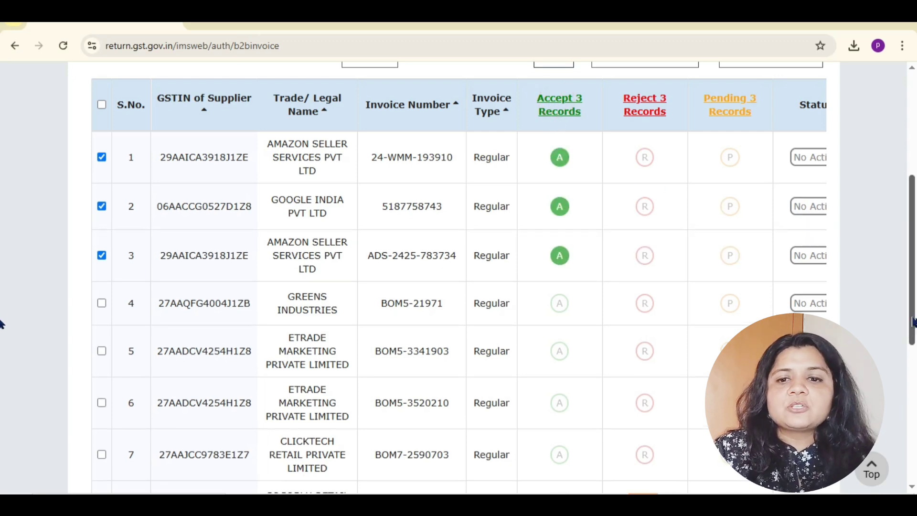
Step: Save the accept action for the selected invoices and proceed with the confirmation
scroll(2, 319, down, 5)
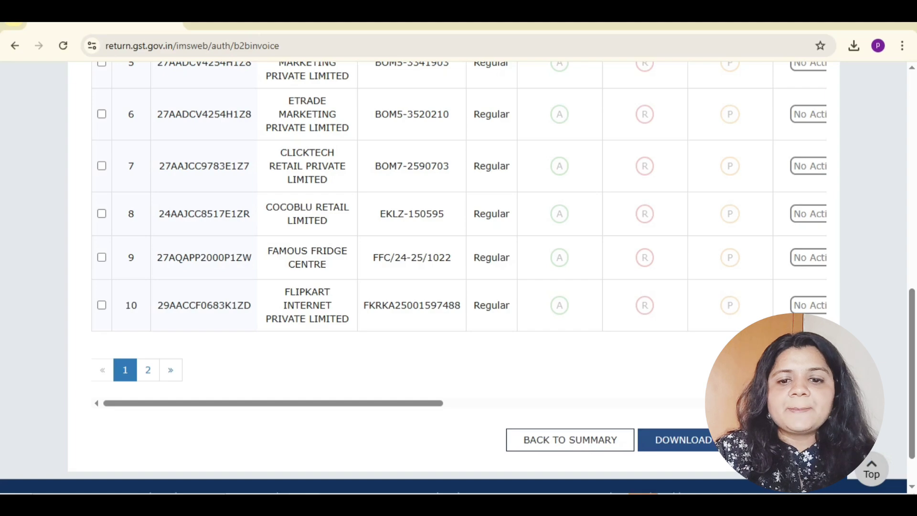
click(797, 440)
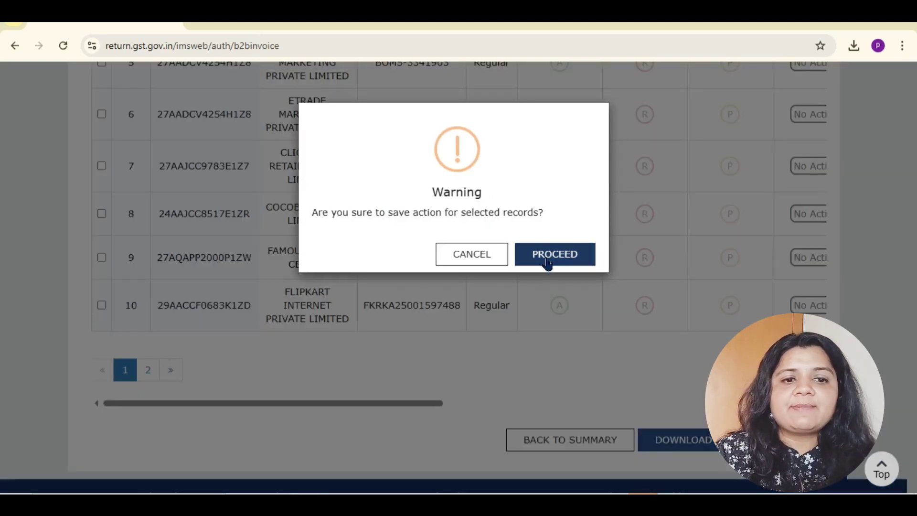
click(547, 258)
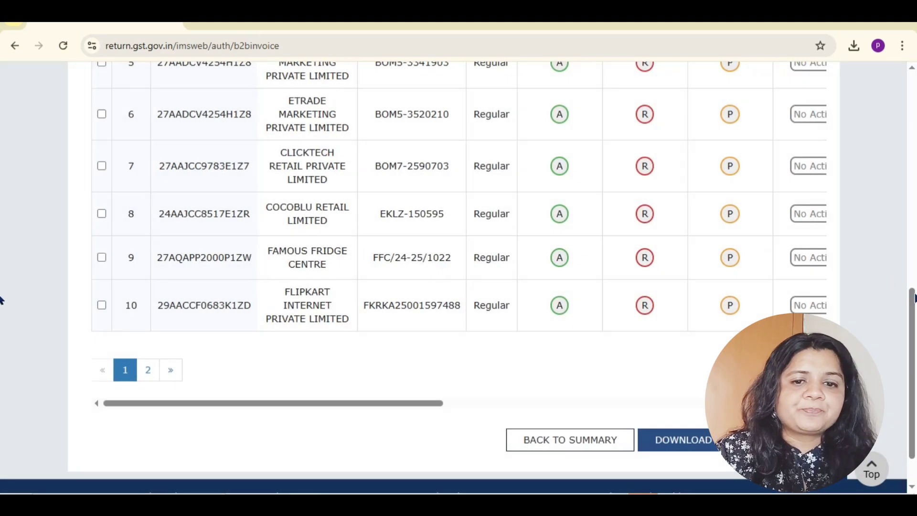
Step: Proceed past the saved-action confirmation for the selected invoices and return to the inward supplies summary
scroll(1, 414, up, 4)
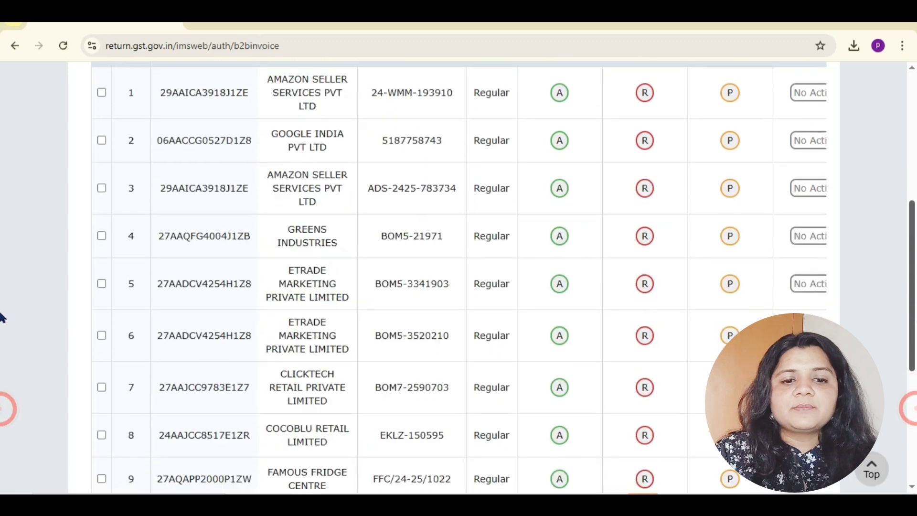
scroll(2, 317, down, 2)
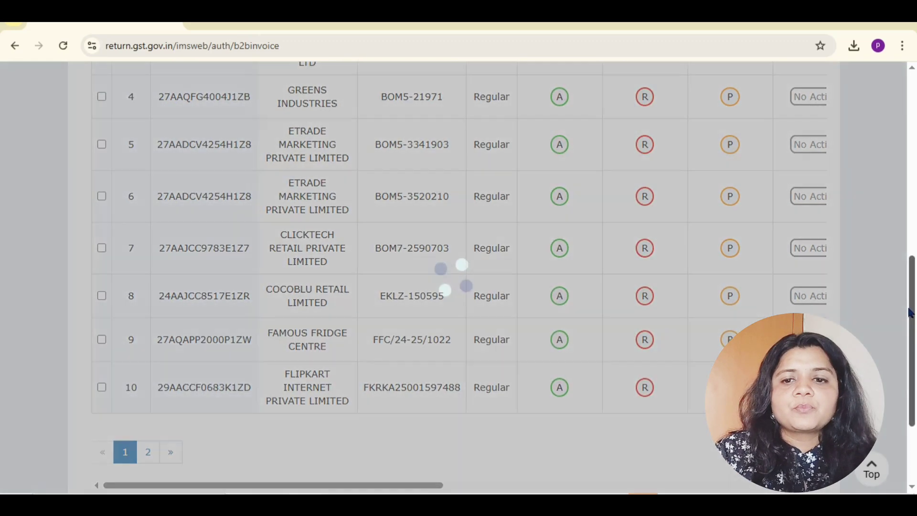
scroll(890, 287, down, 3)
click(573, 410)
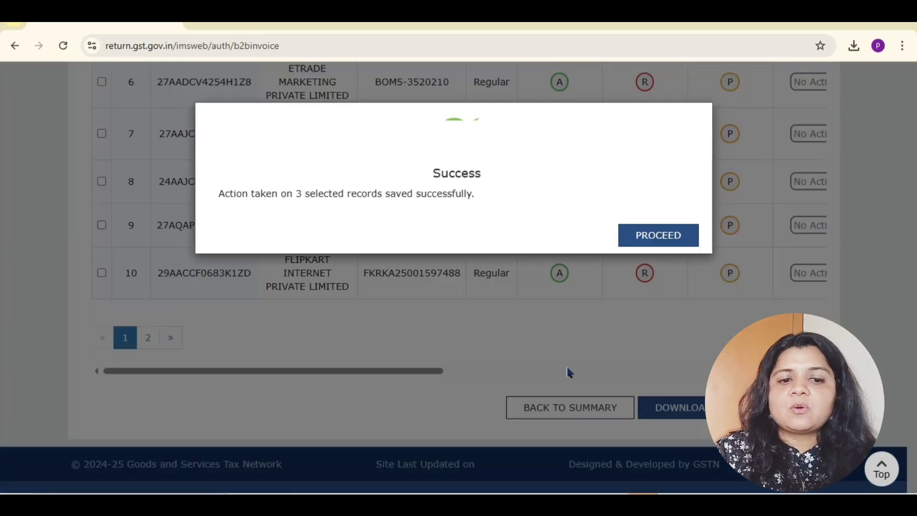
click(649, 234)
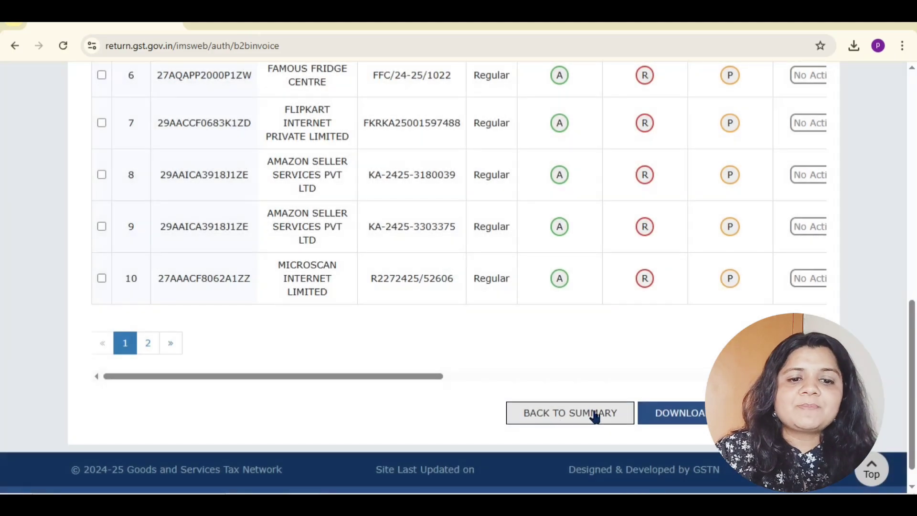
click(592, 412)
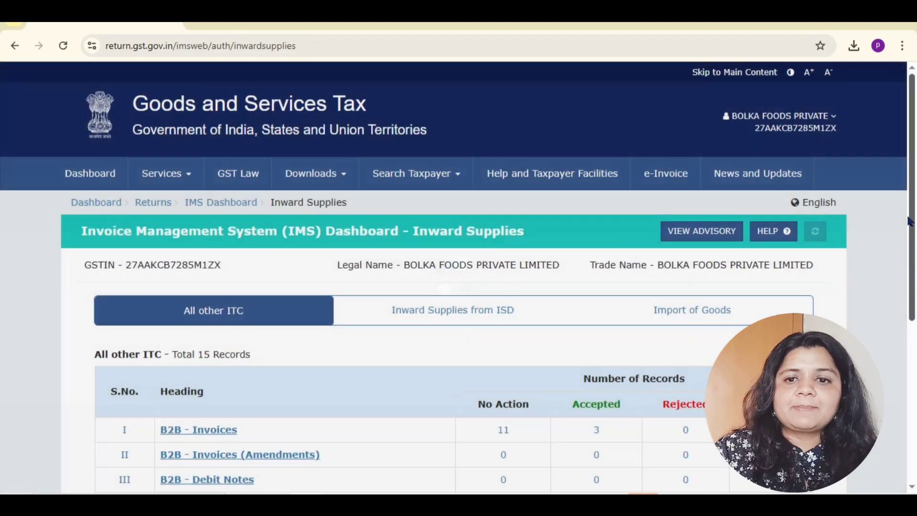
Step: Compute GSTR-2B for Feb 2025 from the inward supplies summary and agree to the deemed-acceptance warning
scroll(513, 225, down, 3)
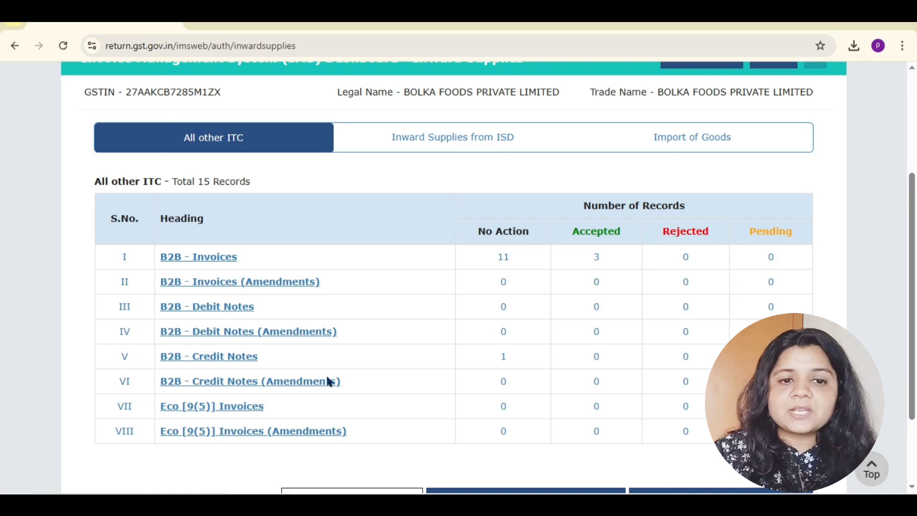
scroll(2, 216, down, 2)
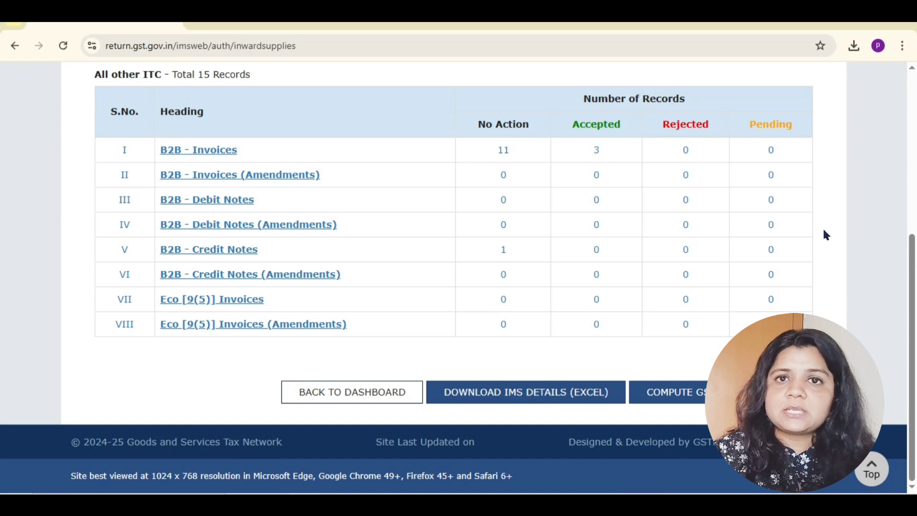
click(706, 396)
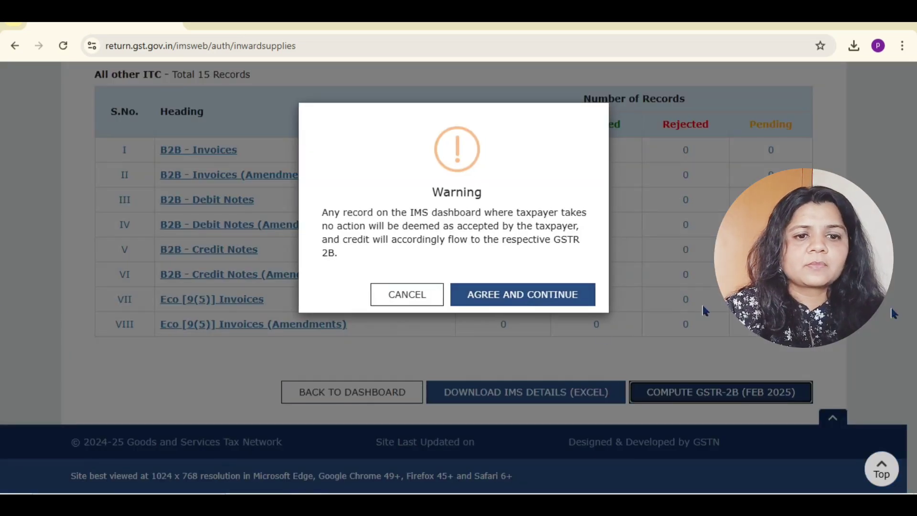
click(536, 295)
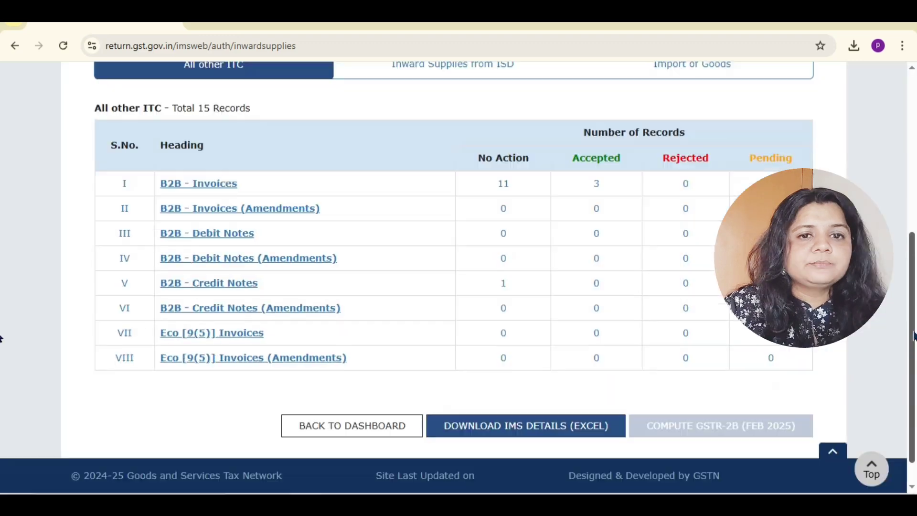
Step: Go to the returns dashboard, search for the February period of 2024-25, Quarter 4, and view the GSTR-2B statement
click(818, 161)
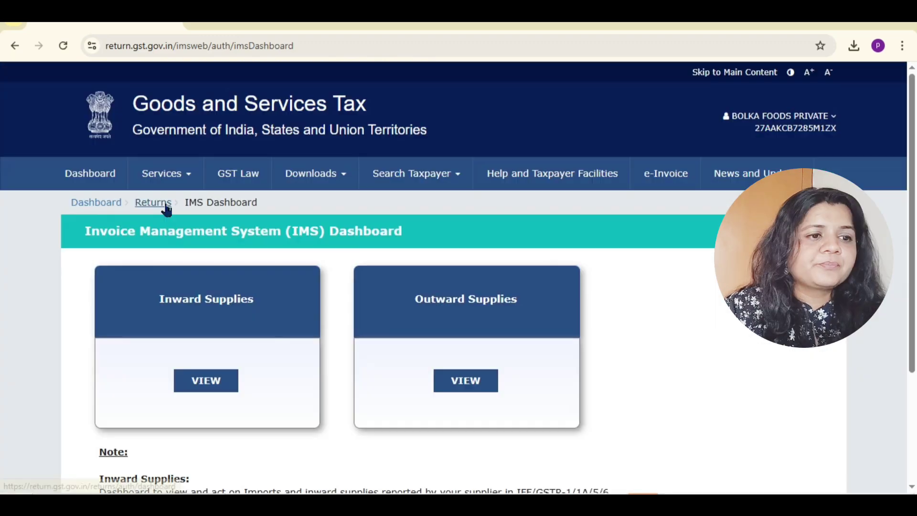
click(166, 202)
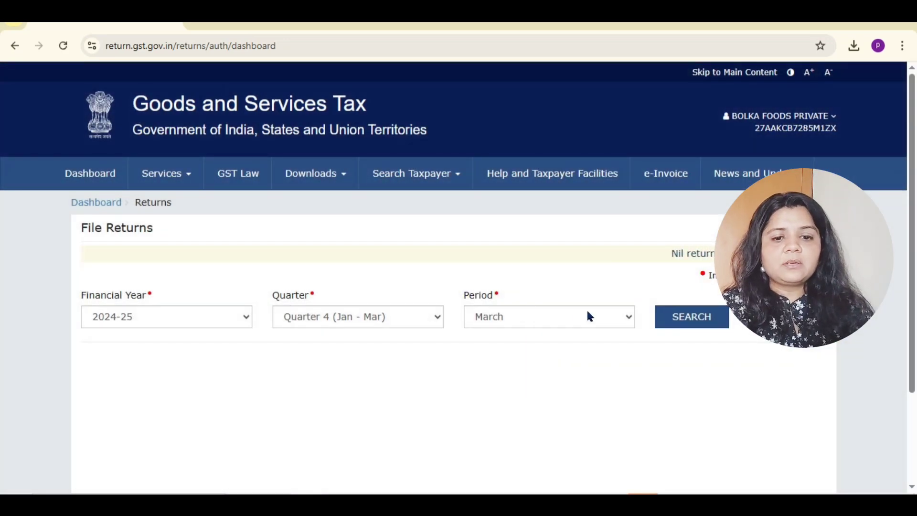
click(589, 316)
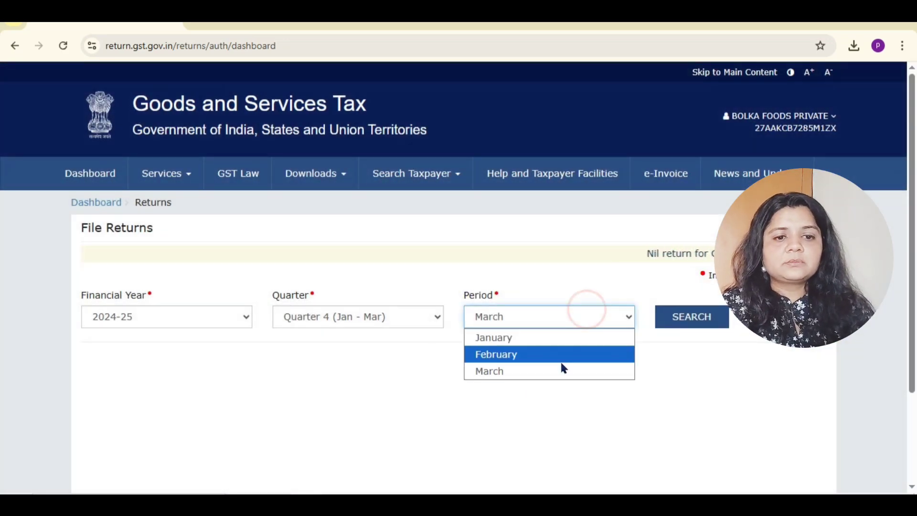
click(559, 369)
click(558, 311)
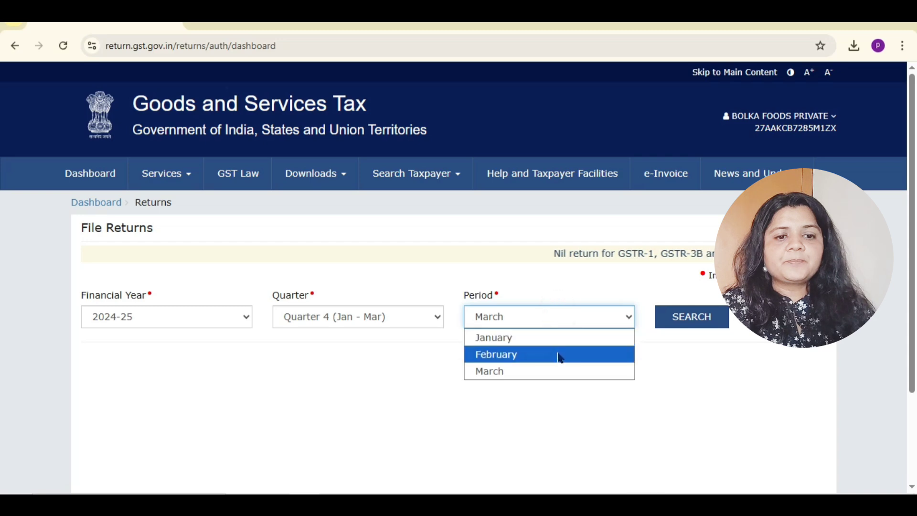
click(560, 354)
click(668, 318)
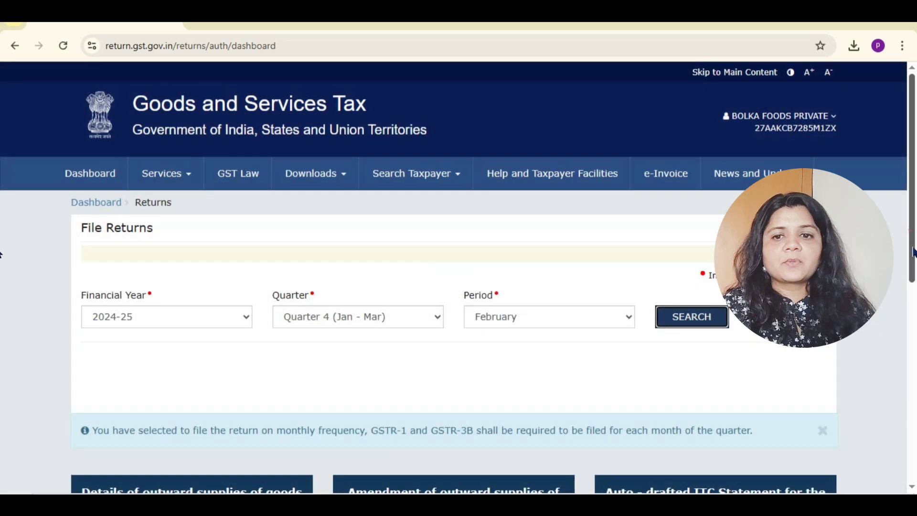
scroll(670, 266, down, 6)
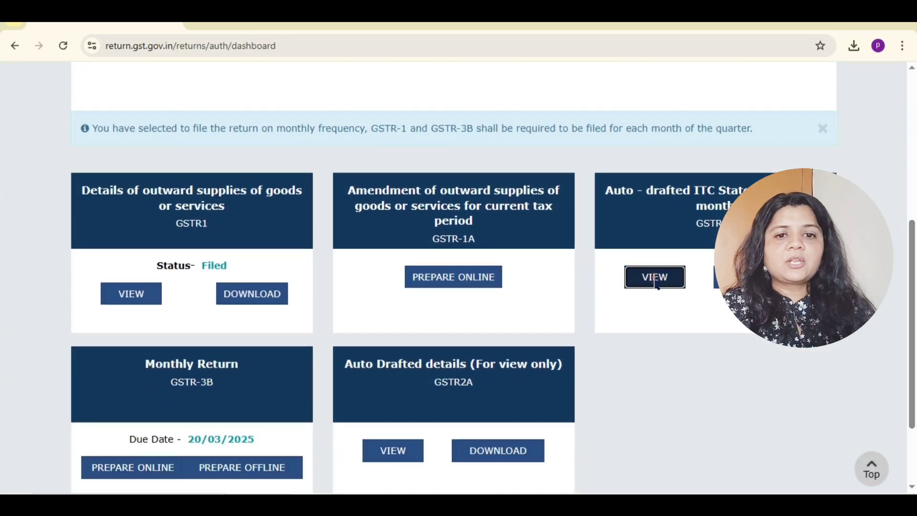
click(655, 276)
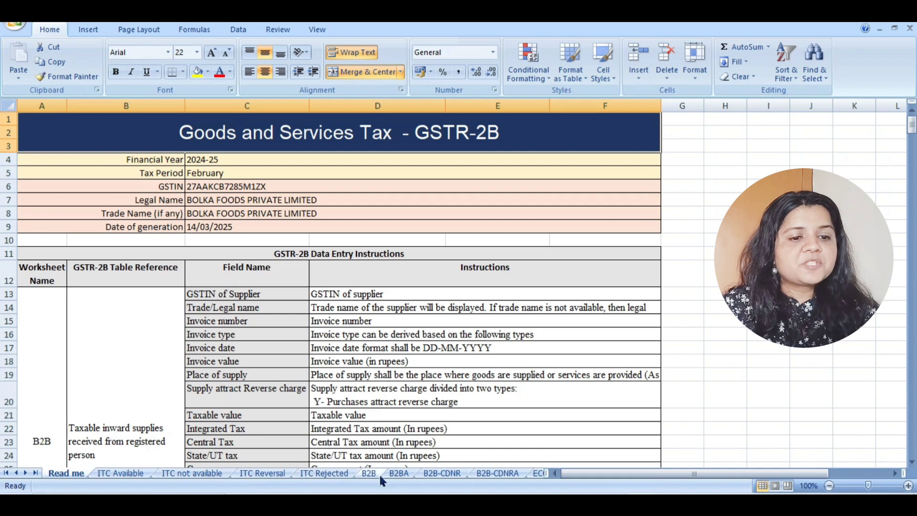
Step: In the GSTR-2B Excel workbook, examine the supplier invoices on the B2B sheet and the tax credit on the ITC Available sheet
click(368, 473)
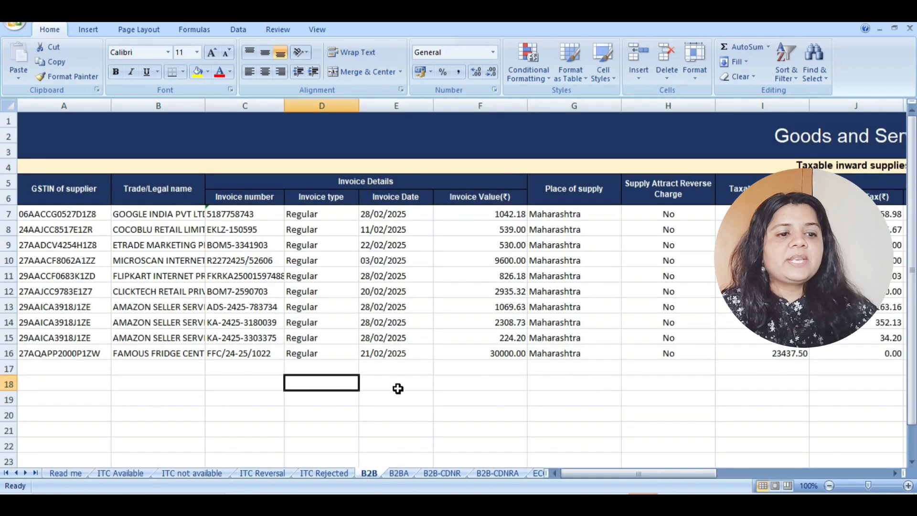
mouse_move(680, 471)
mouse_down()
mouse_move(830, 472)
mouse_move(669, 483)
mouse_up()
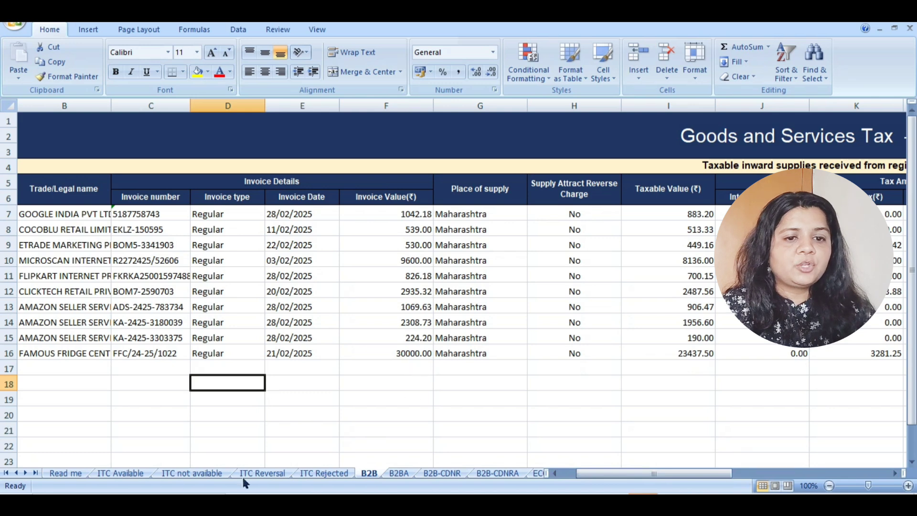
click(121, 473)
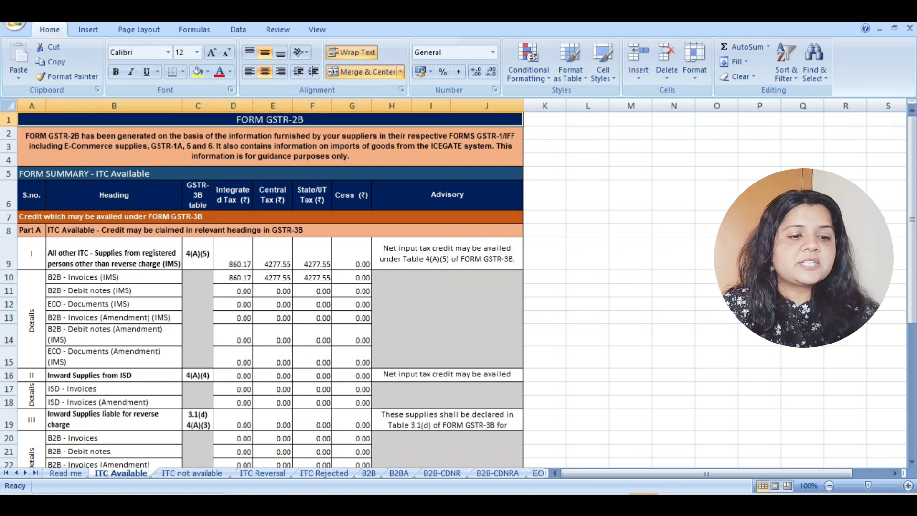
Step: Switch back to the GST portal and search the returns dashboard for February of 2024-25, Quarter 4
click(304, 504)
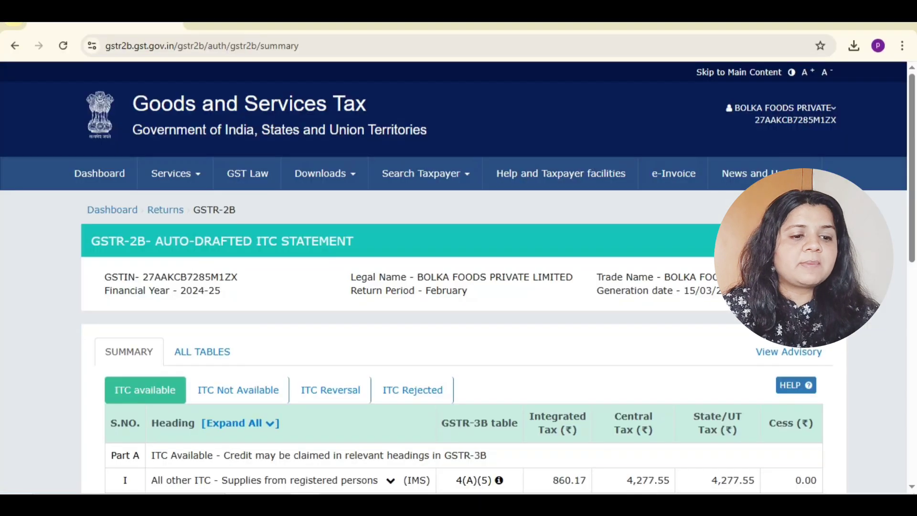
click(171, 207)
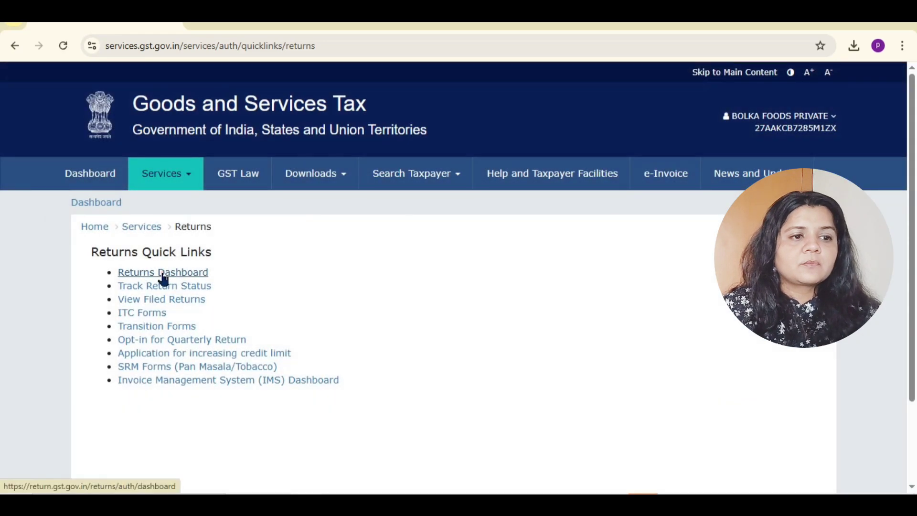
click(163, 276)
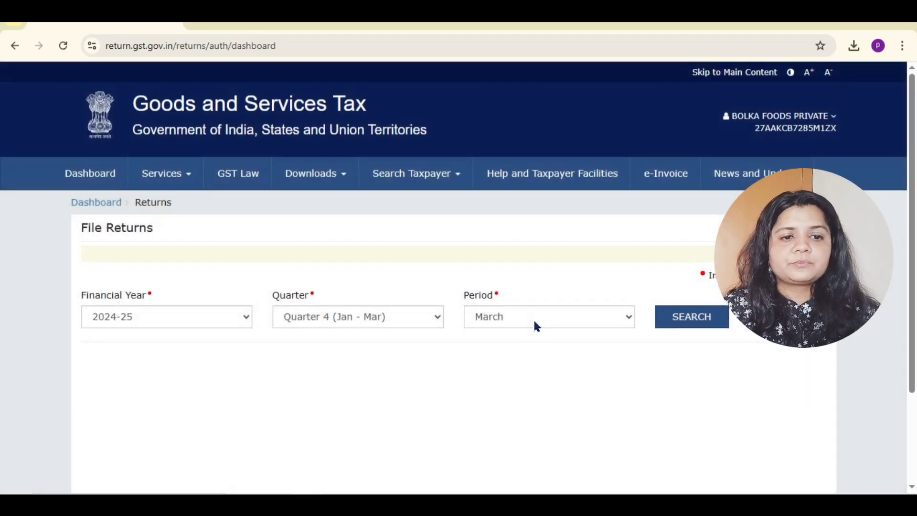
click(533, 318)
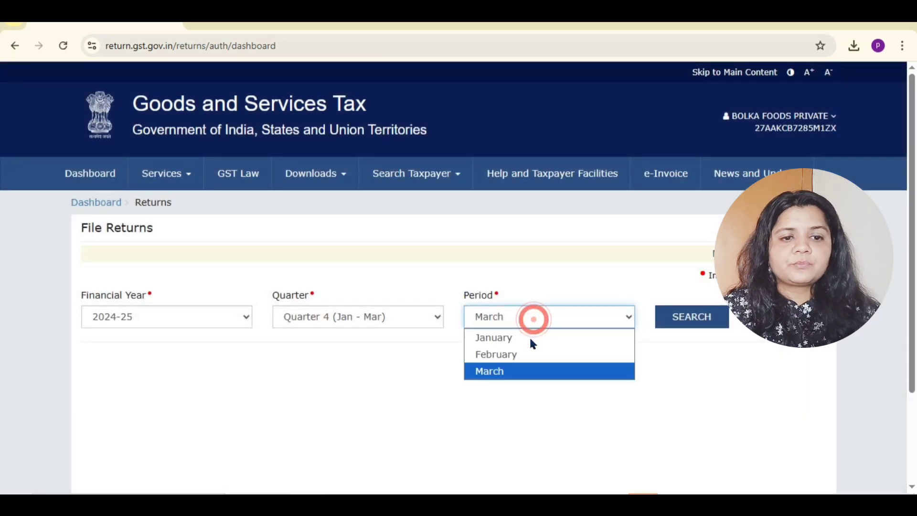
click(525, 353)
click(684, 321)
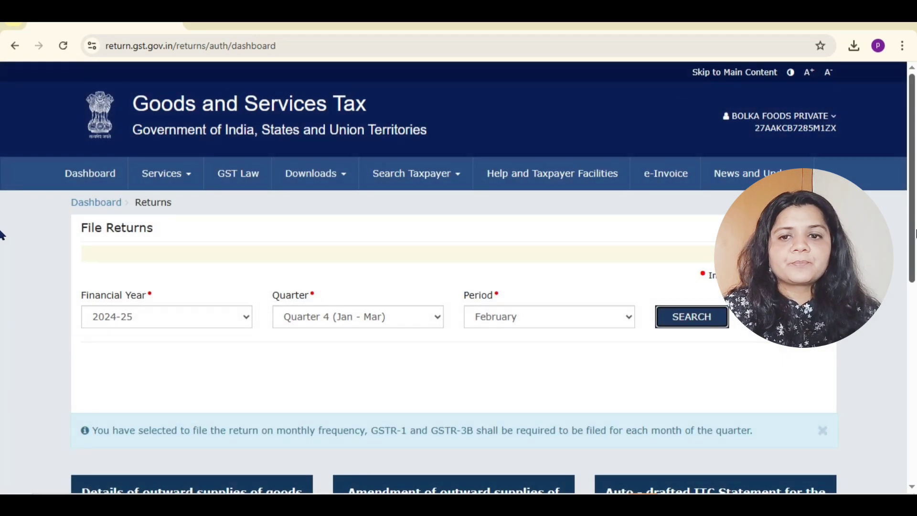
Step: Open the monthly return GSTR-3B for online preparation and close its system generated summary
drag(913, 234, 912, 306)
scroll(3, 369, down, 5)
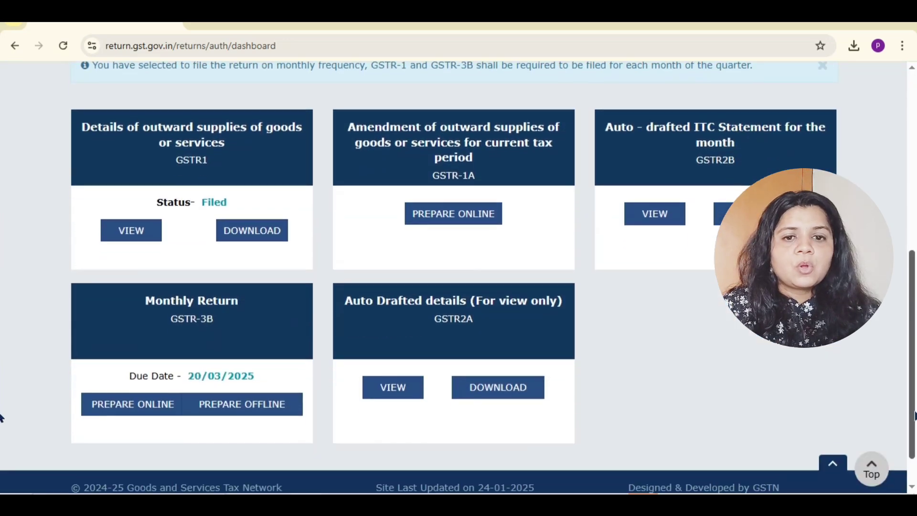
click(117, 402)
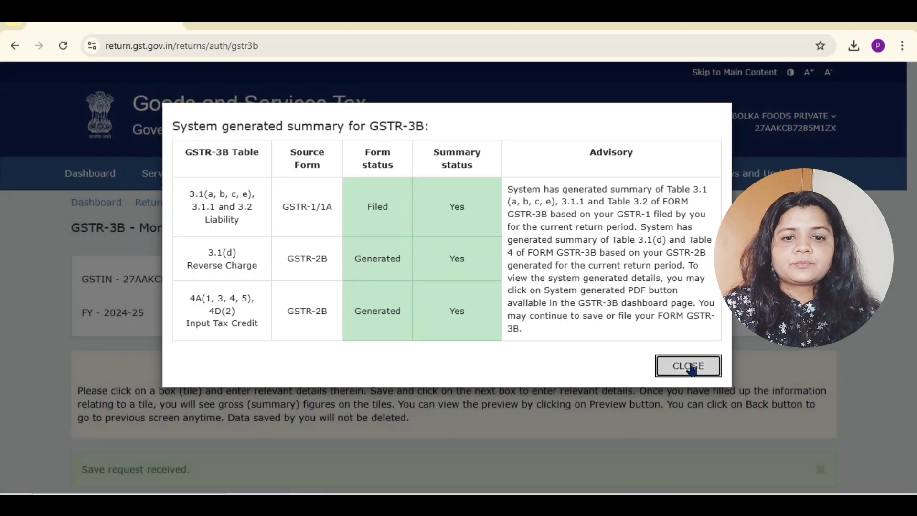
click(685, 366)
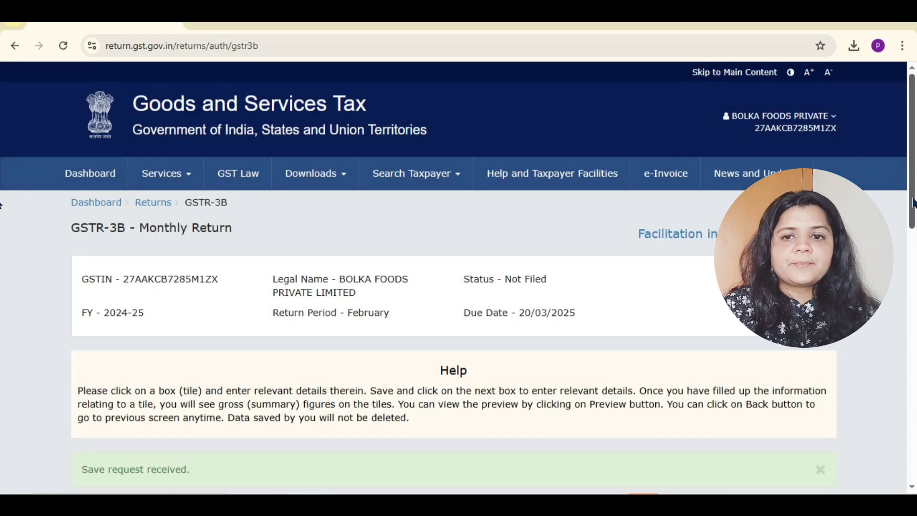
Step: Open table 3.1 for outward and reverse charge supplies, accept the IGST refund guidelines, check the auto-drafted values, and cancel out
drag(911, 193, 912, 370)
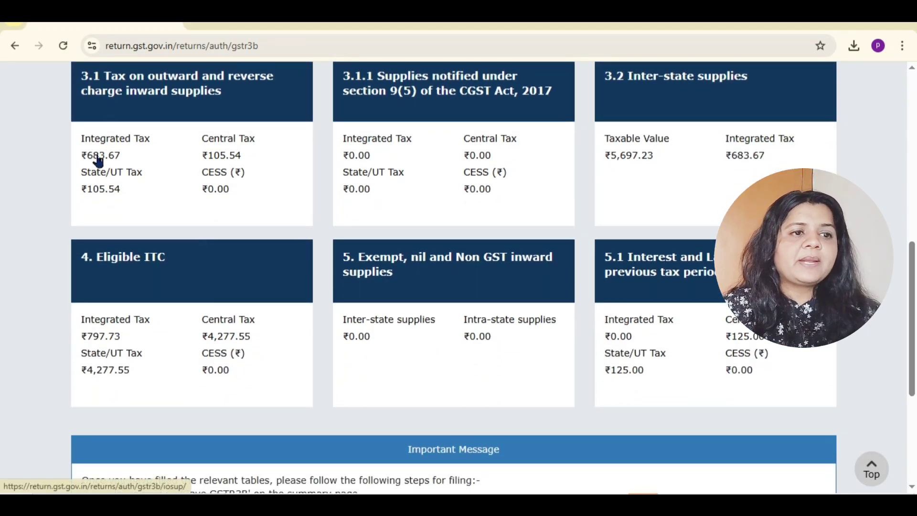
click(227, 90)
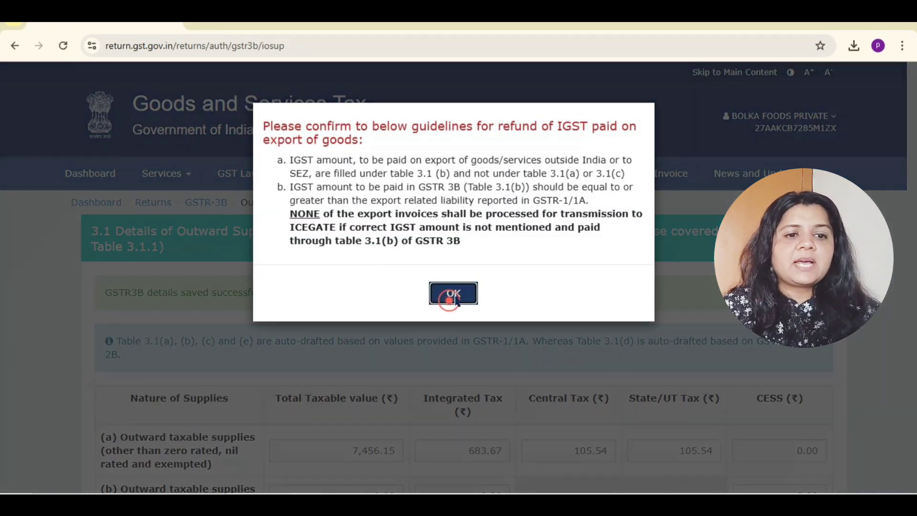
click(453, 282)
drag(912, 198, 913, 326)
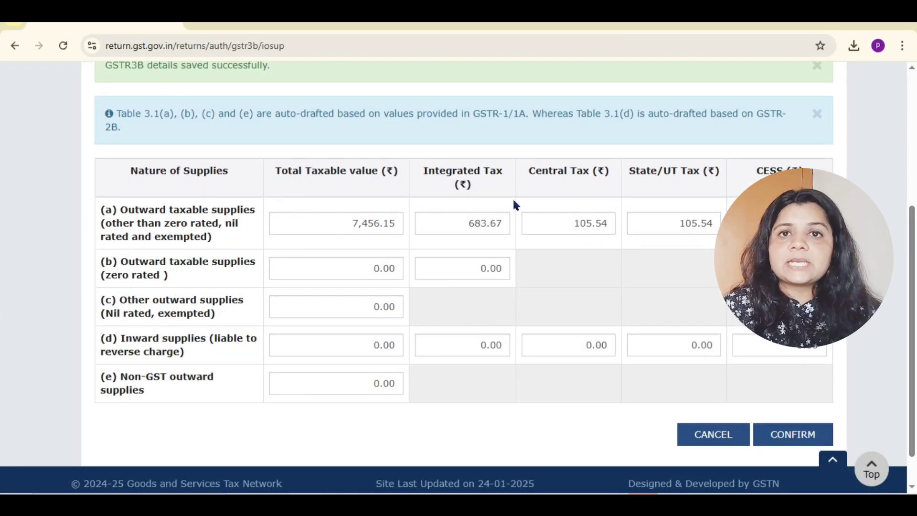
click(713, 434)
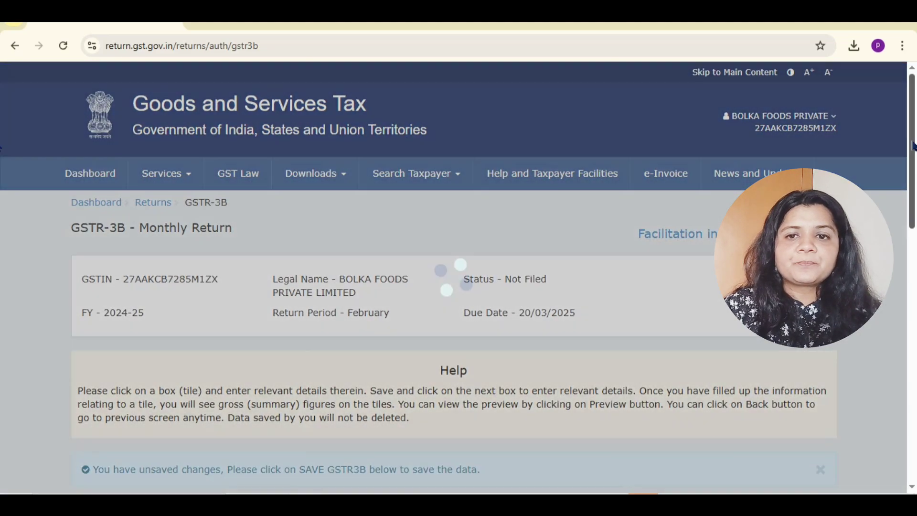
Step: Open table 3.2 Inter-state supplies, check the state-wise supplies made to unregistered persons, and confirm the table
scroll(2, 258, down, 8)
scroll(1, 292, down, 2)
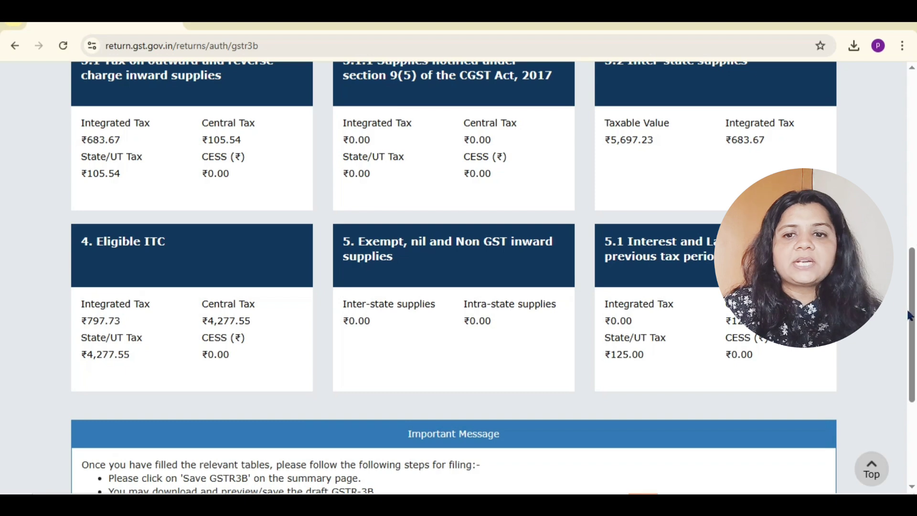
scroll(910, 313, up, 1)
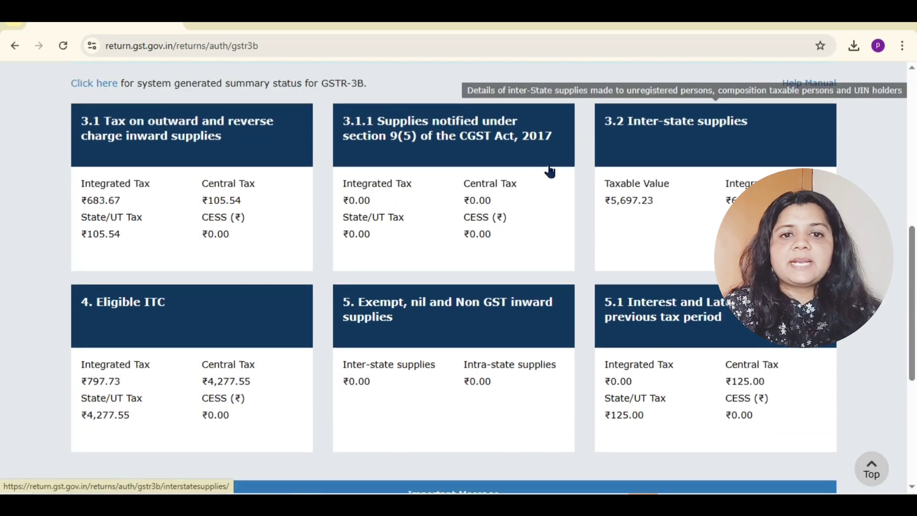
click(664, 143)
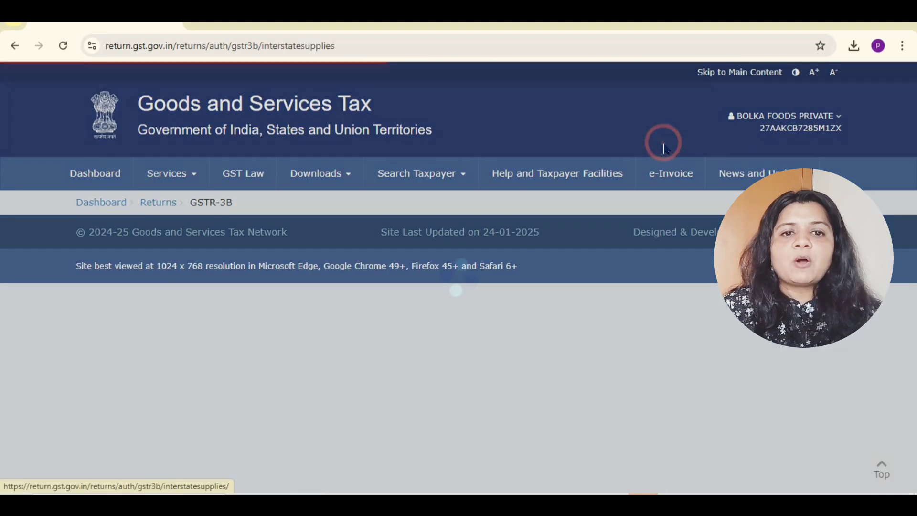
scroll(912, 244, down, 3)
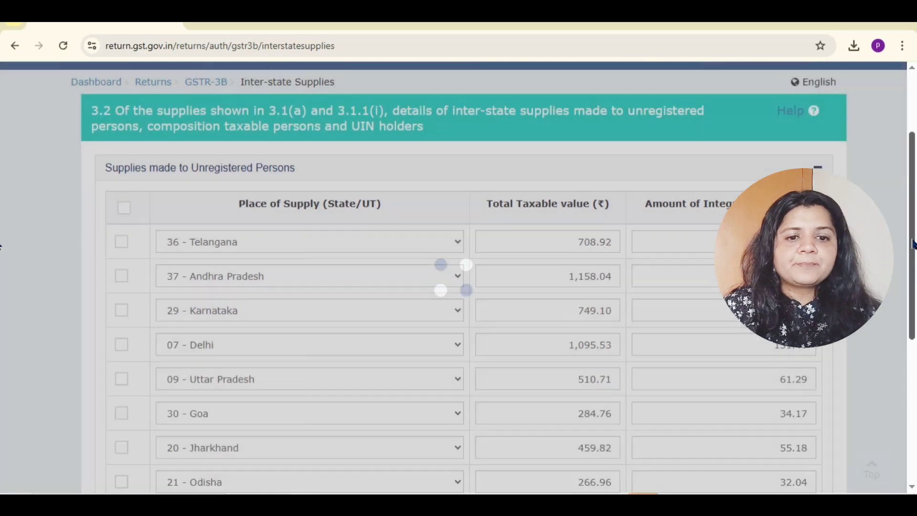
scroll(2, 258, down, 3)
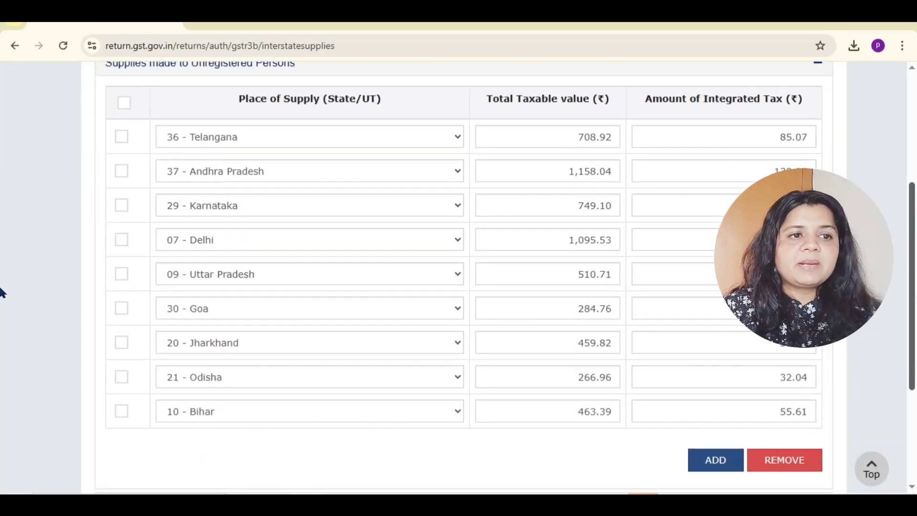
scroll(3, 296, down, 2)
scroll(2, 311, up, 1)
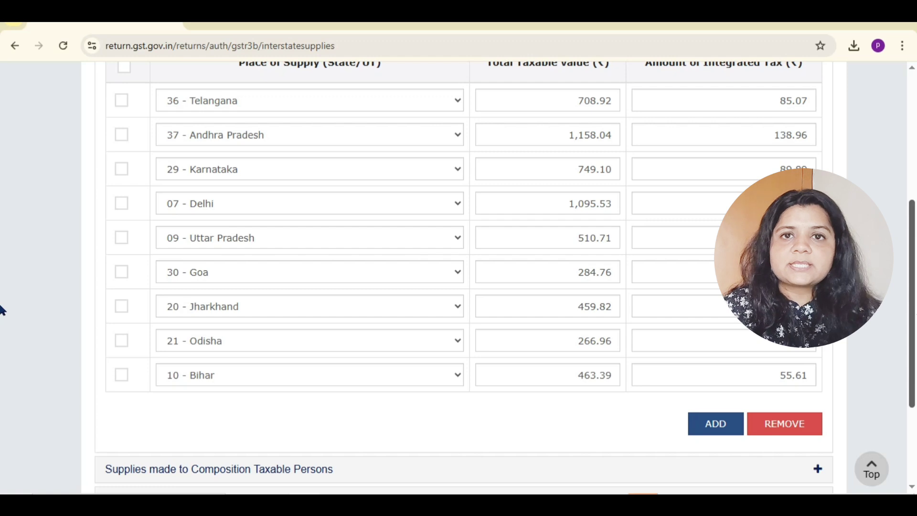
scroll(2, 306, up, 1)
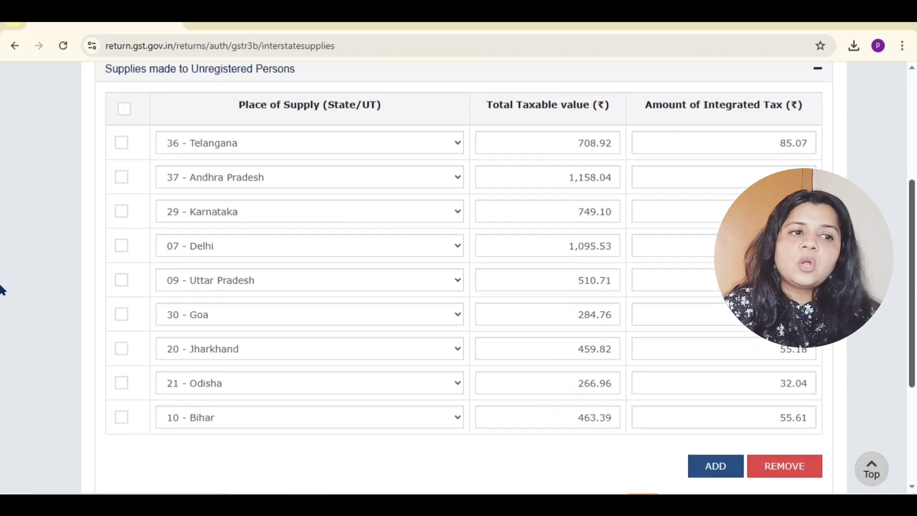
scroll(3, 289, down, 3)
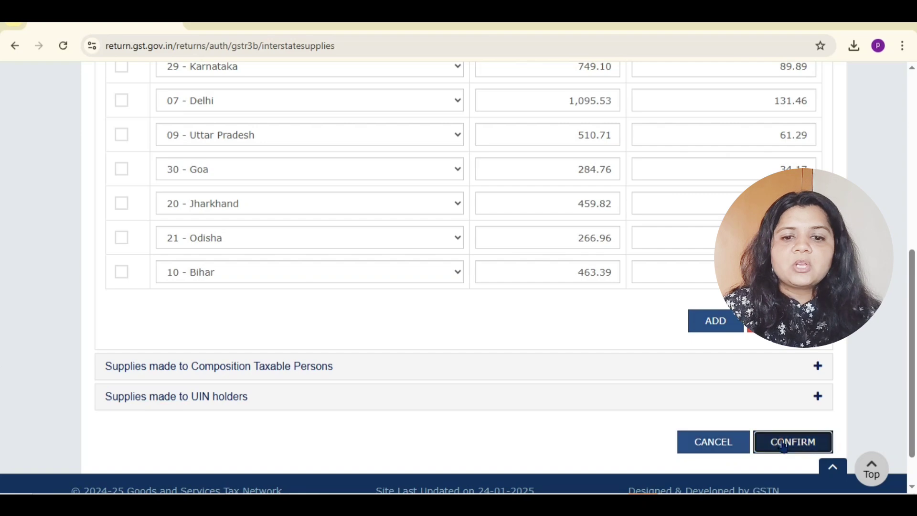
click(784, 443)
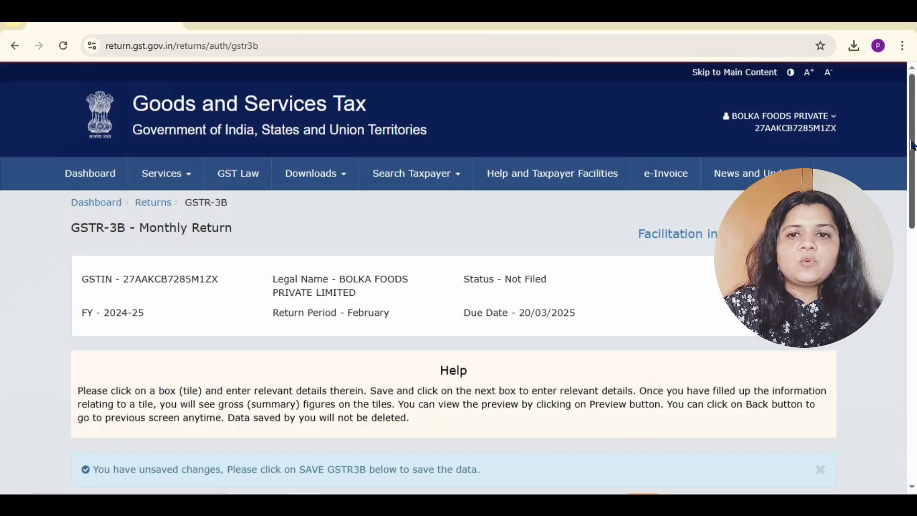
Step: Open table 4 Eligible ITC, check the auto-drafted credit, reversal and net ITC rows, and confirm the table
drag(910, 138, 915, 292)
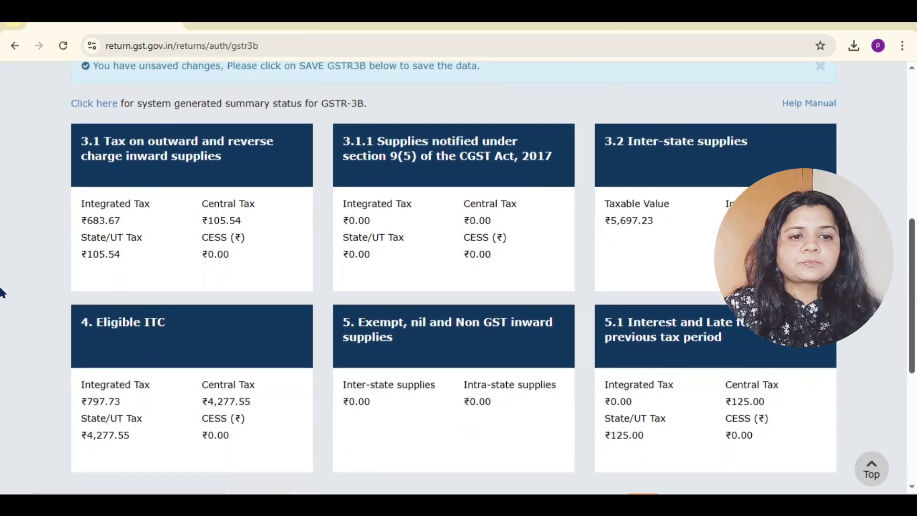
scroll(2, 293, down, 2)
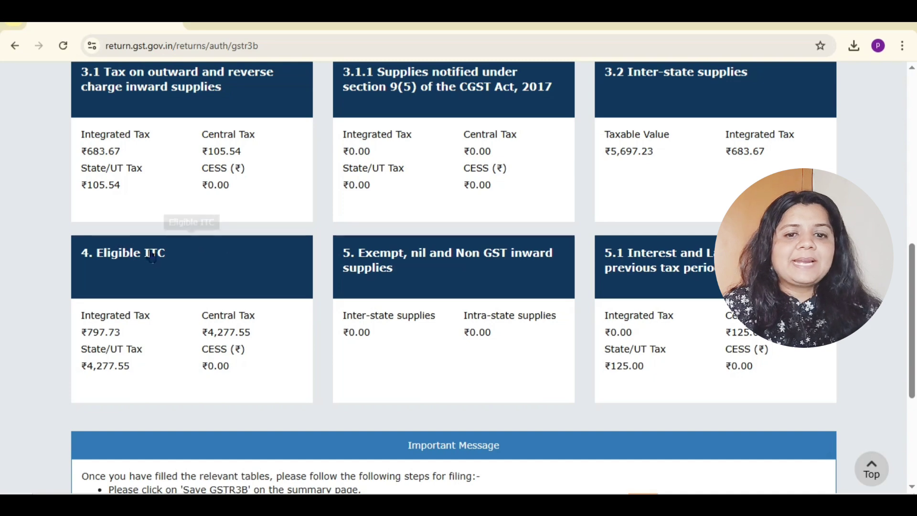
click(149, 253)
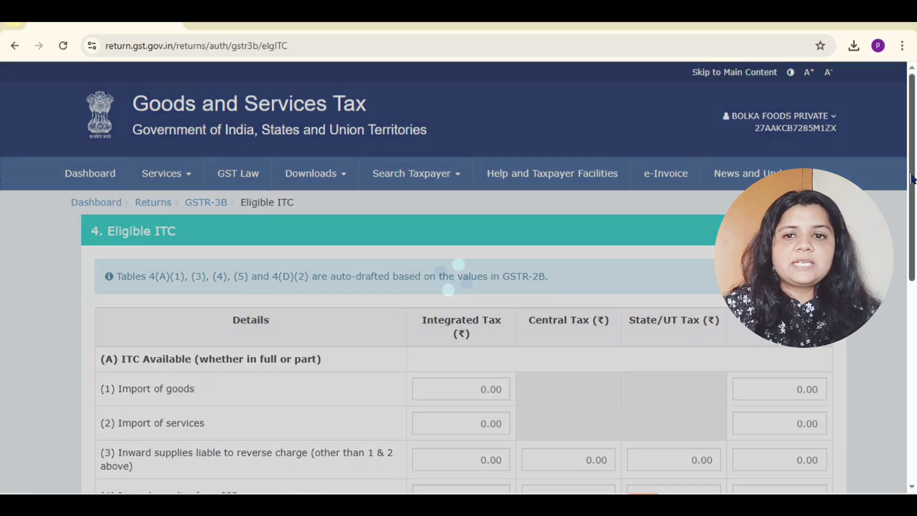
drag(911, 174, 912, 251)
scroll(913, 270, down, 1)
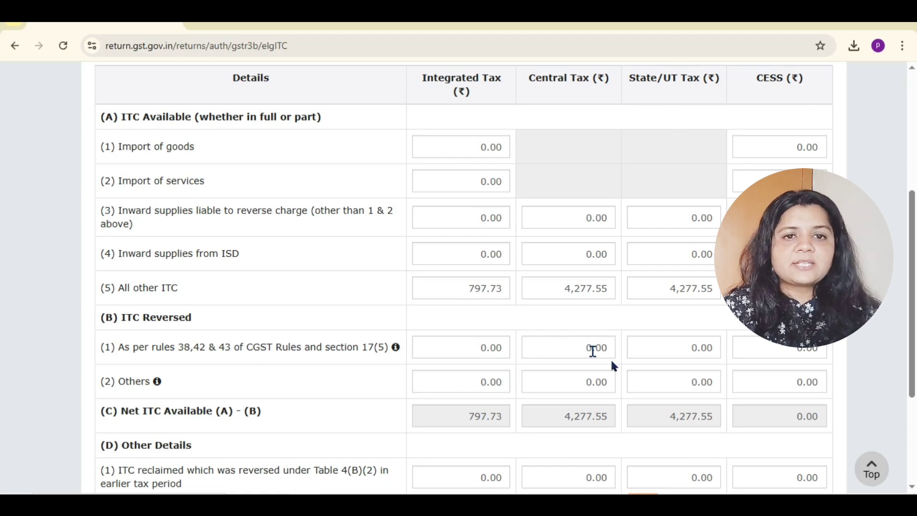
scroll(614, 366, down, 3)
click(802, 437)
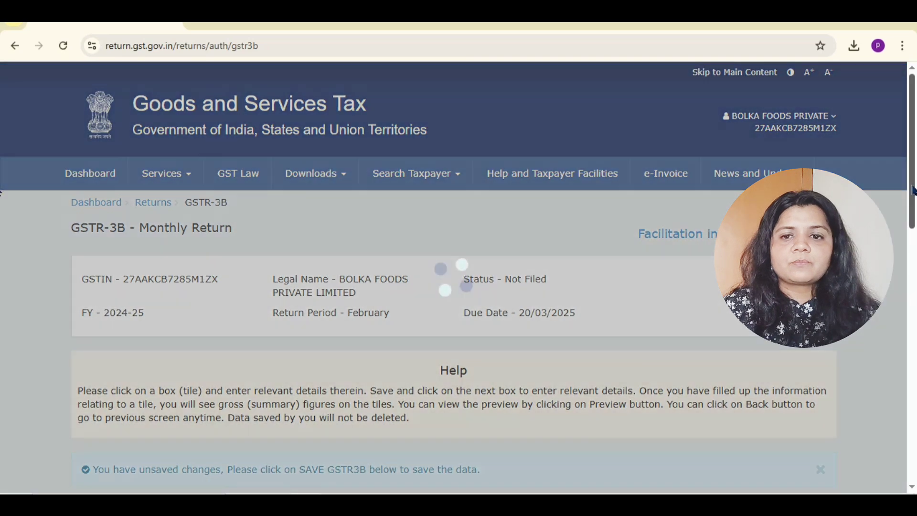
Step: Open table 5.1 Interest and Late fee for the previous tax period, check the interest and late fees, and confirm it
scroll(906, 200, down, 4)
scroll(1, 276, down, 6)
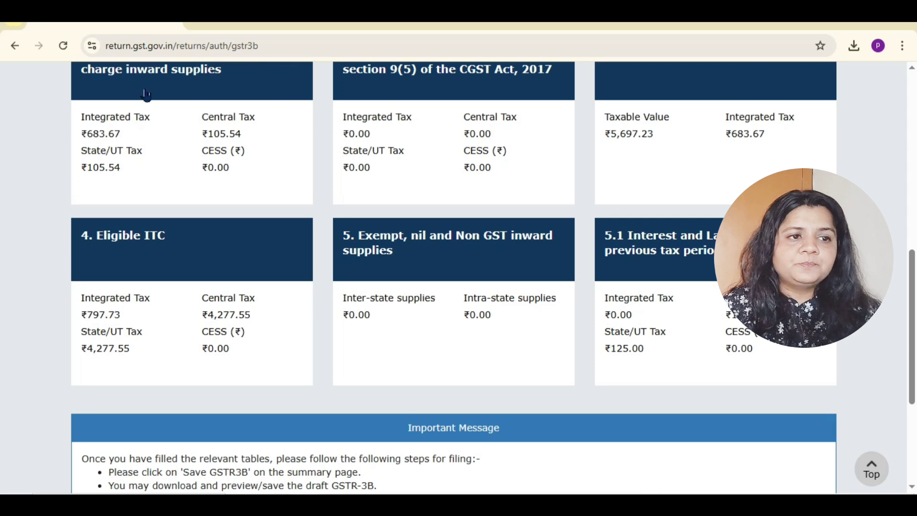
click(696, 263)
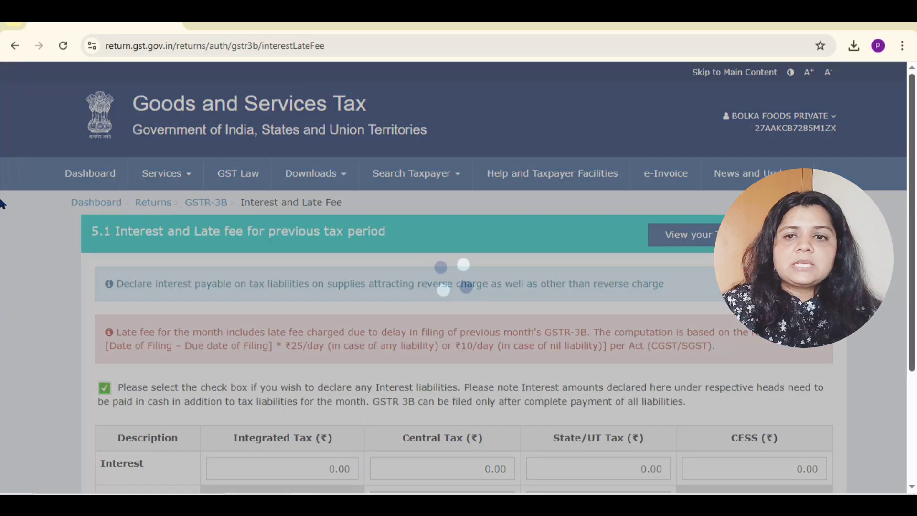
drag(911, 211, 910, 341)
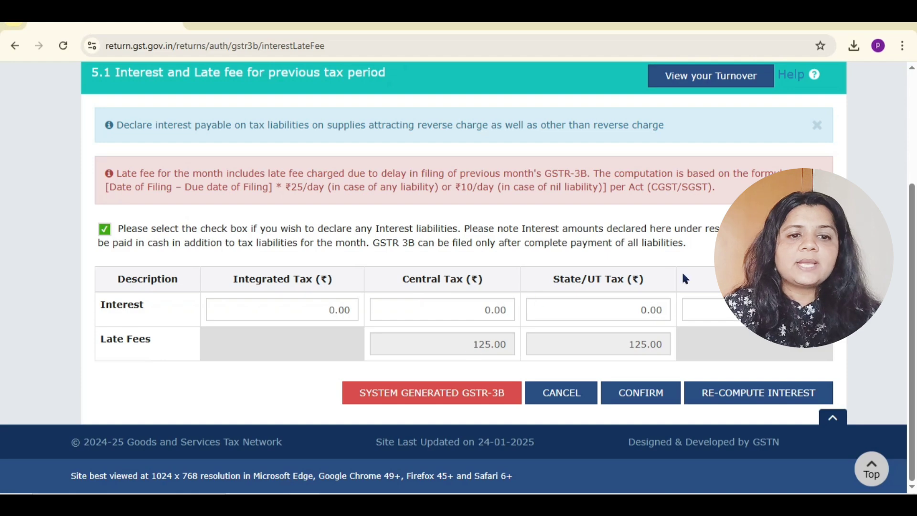
click(665, 396)
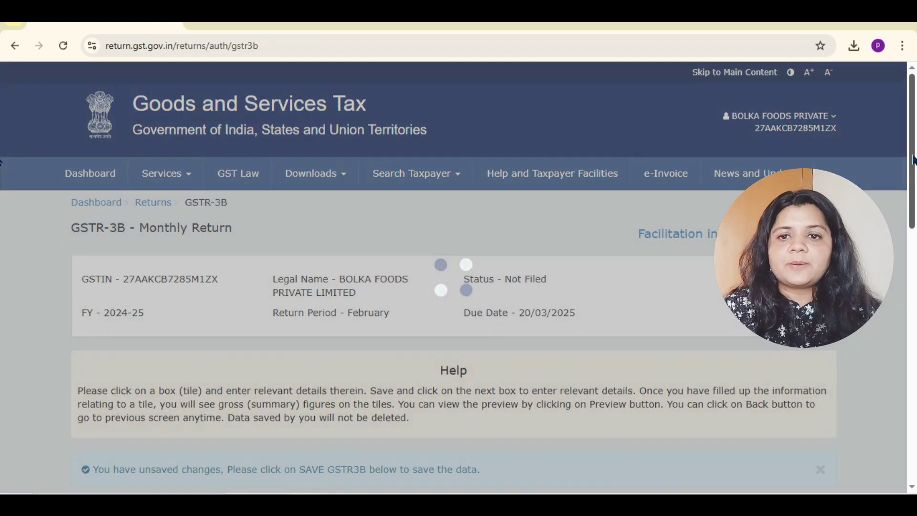
Step: Save the GSTR-3B from the monthly return's summary page
scroll(1, 239, down, 4)
scroll(2, 240, down, 10)
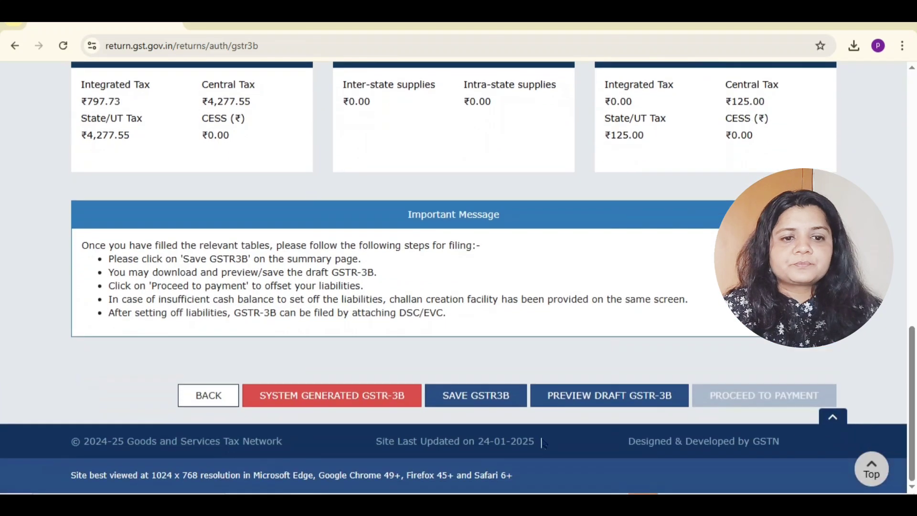
click(478, 401)
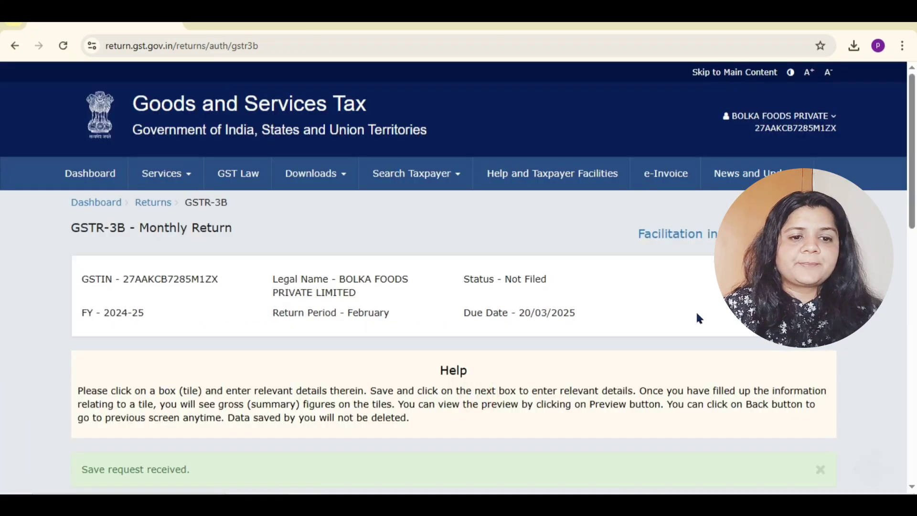
Step: Proceed to payment and check the cash and credit ledger balances in table 6.1 Payment of tax
scroll(1, 175, down, 14)
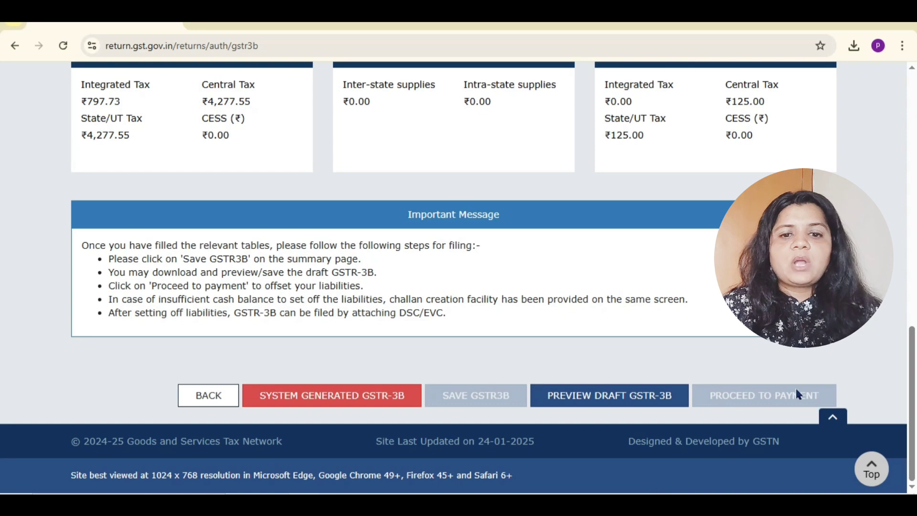
click(764, 394)
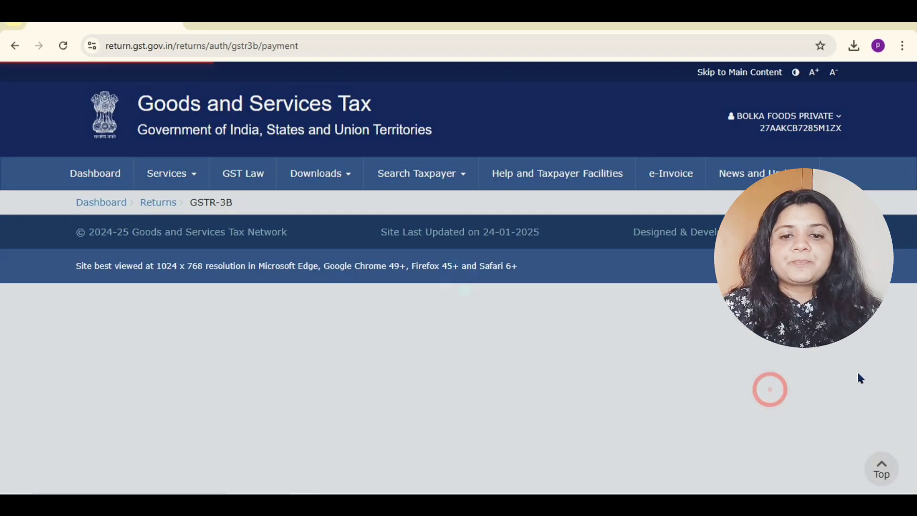
scroll(1, 172, down, 2)
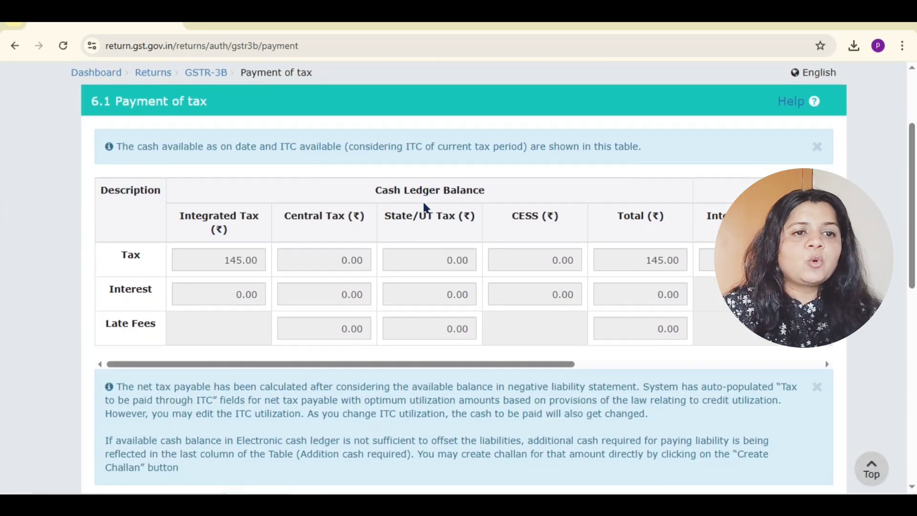
mouse_move(411, 366)
mouse_down()
mouse_move(473, 367)
mouse_move(399, 368)
mouse_up()
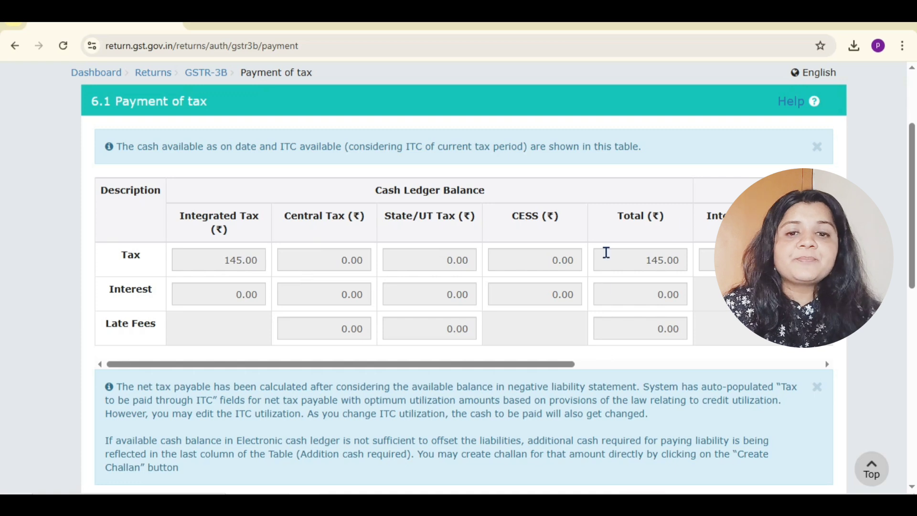
drag(445, 371, 745, 369)
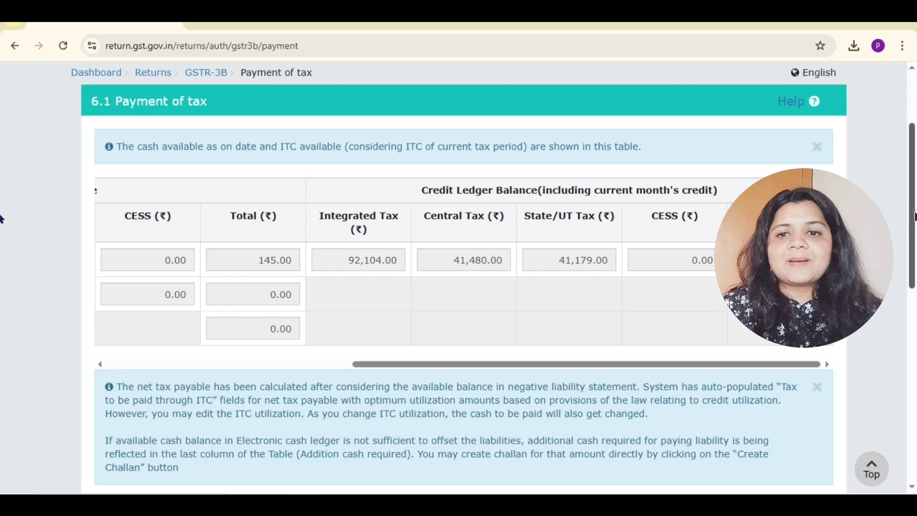
Step: Examine the net tax payable, the ITC utilization, the late fee and the additional cash required in the payment table
scroll(2, 218, down, 10)
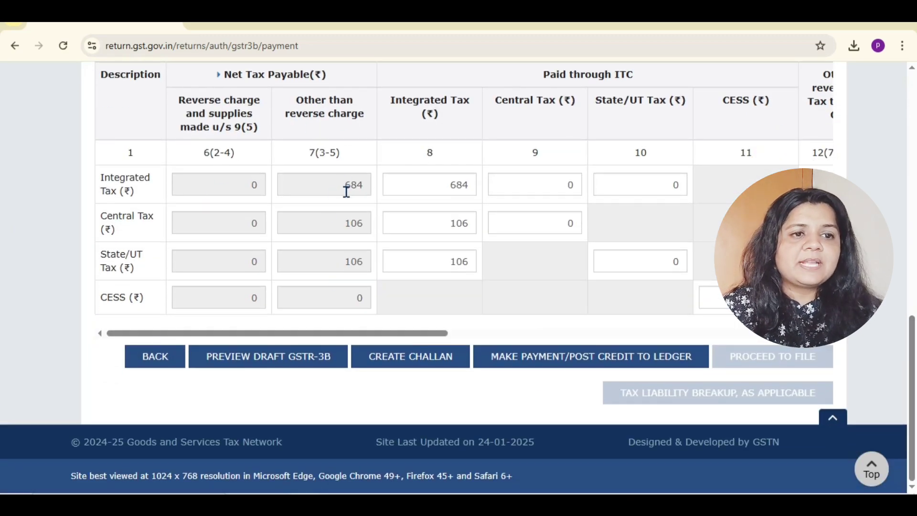
scroll(315, 396, up, 2)
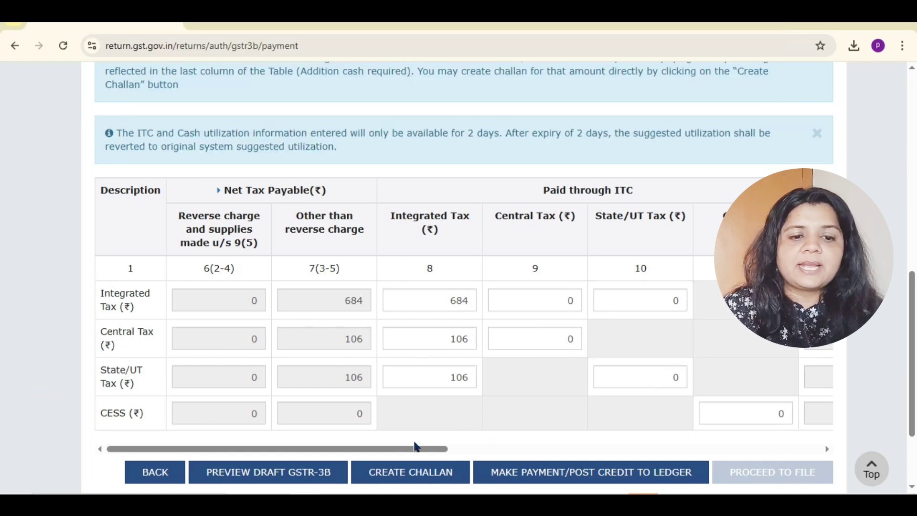
drag(409, 446, 856, 451)
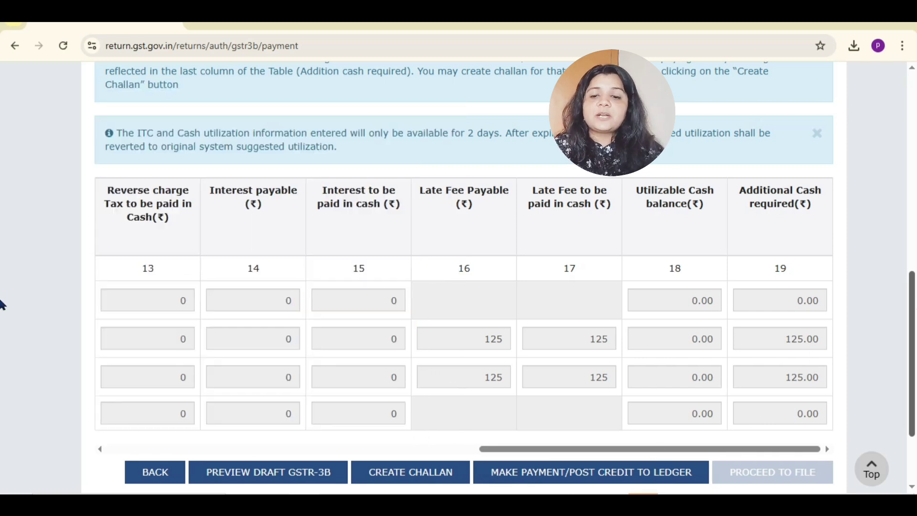
Step: Try to make the payment and post credit to the ledger, and agree to create a challan for the cash shortfall
drag(913, 325, 911, 357)
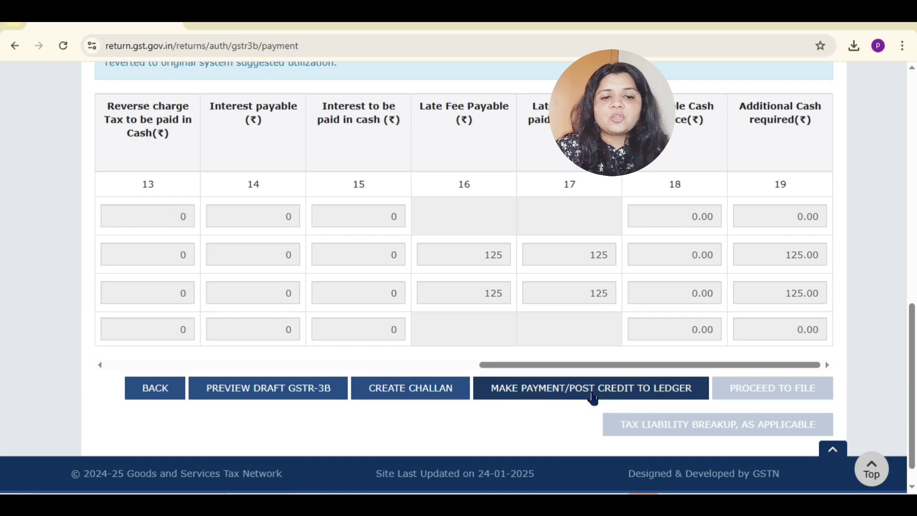
click(608, 389)
click(516, 353)
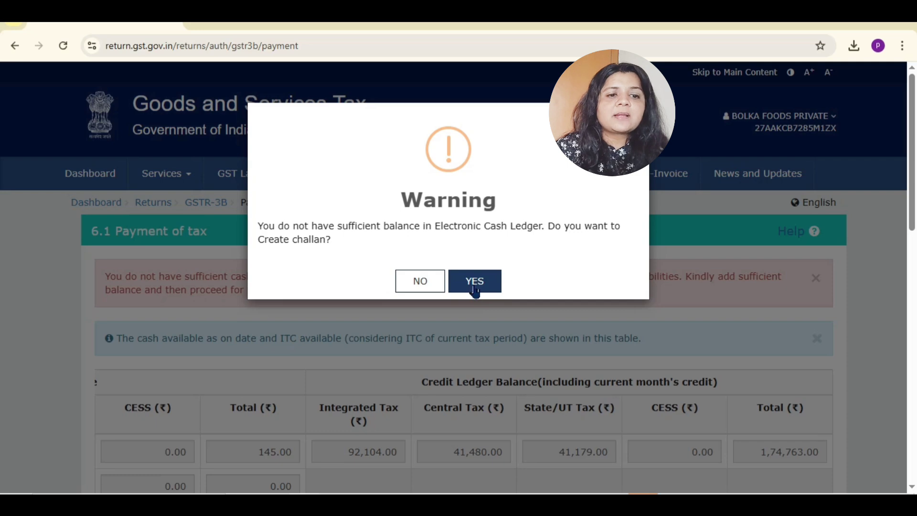
click(475, 283)
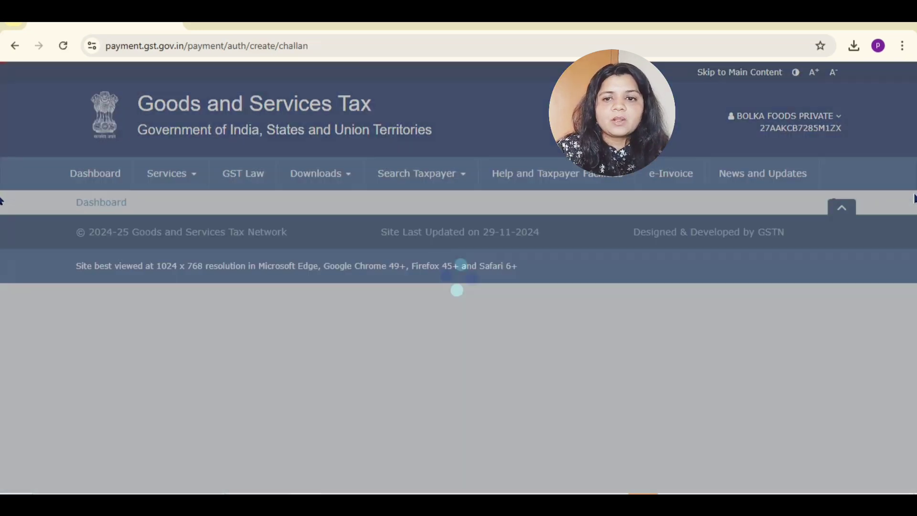
Step: Choose E-Payment as the payment mode and generate the challan for the late fee
drag(910, 199, 910, 378)
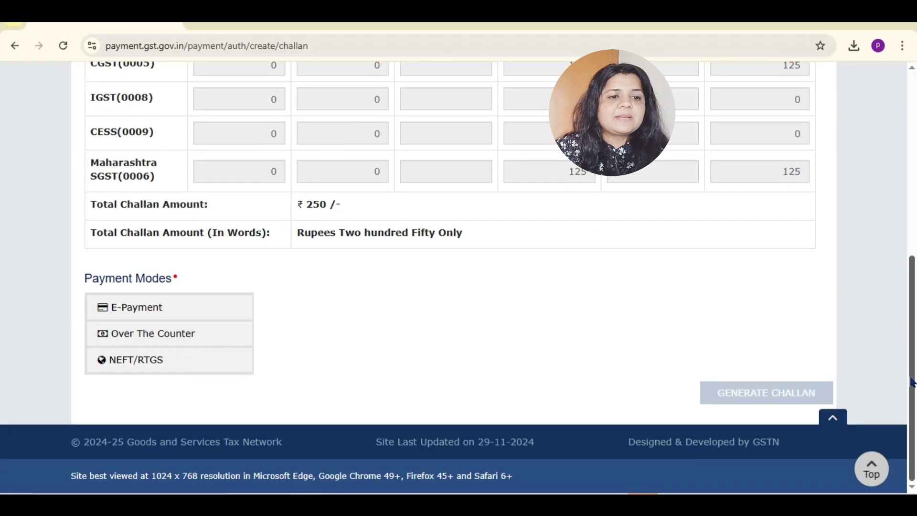
click(142, 315)
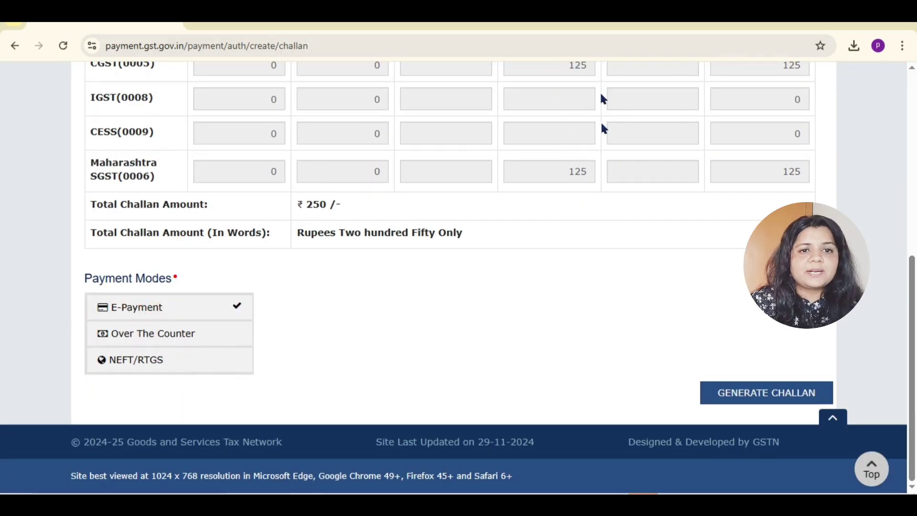
click(757, 390)
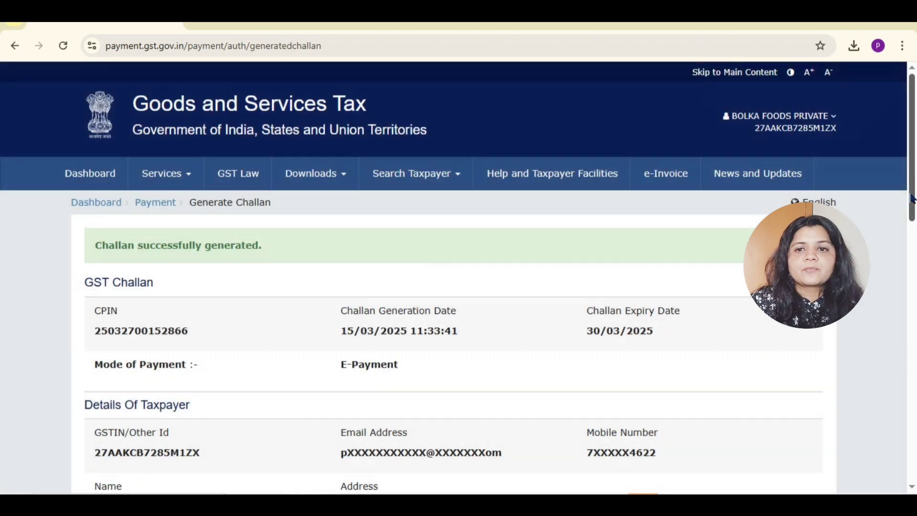
Step: Pay the generated challan through preferred bank HDFC BANK with retail NetBanking, accepting the terms, and continue to the GSTR-3B payment page
drag(910, 192, 912, 313)
click(157, 220)
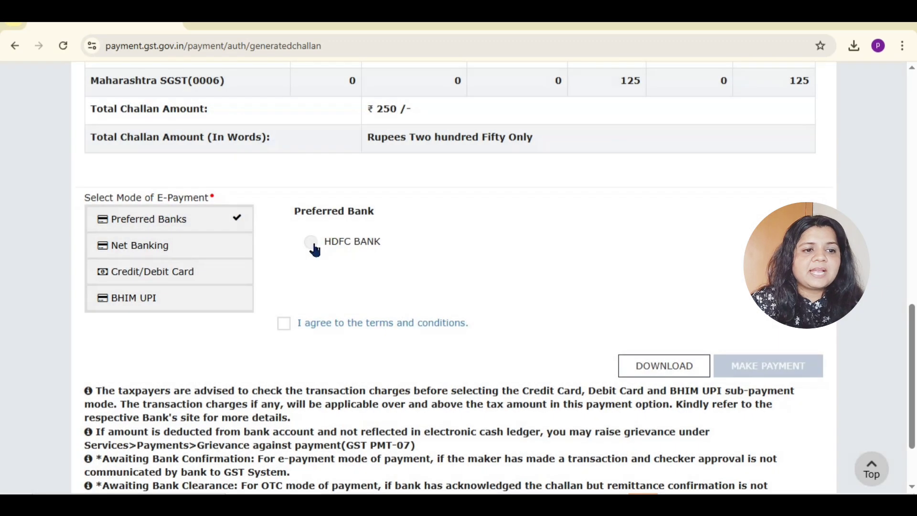
click(310, 242)
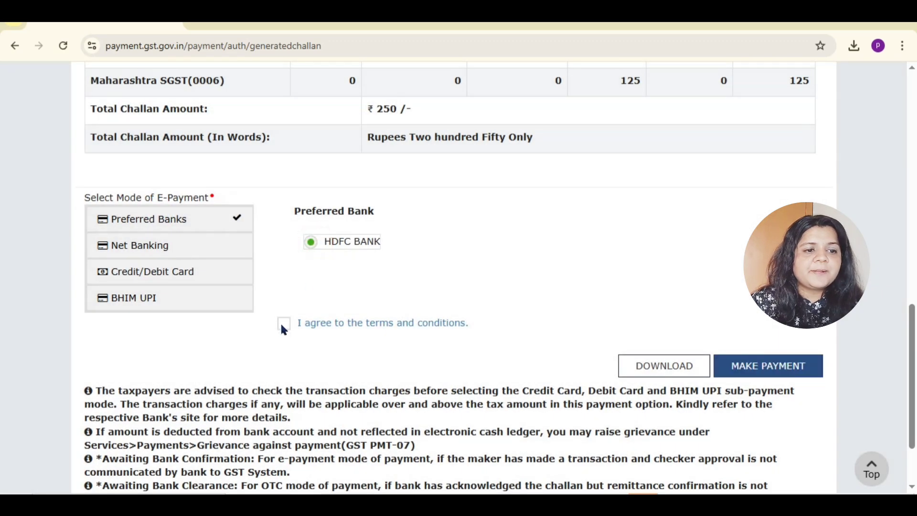
click(283, 324)
click(763, 367)
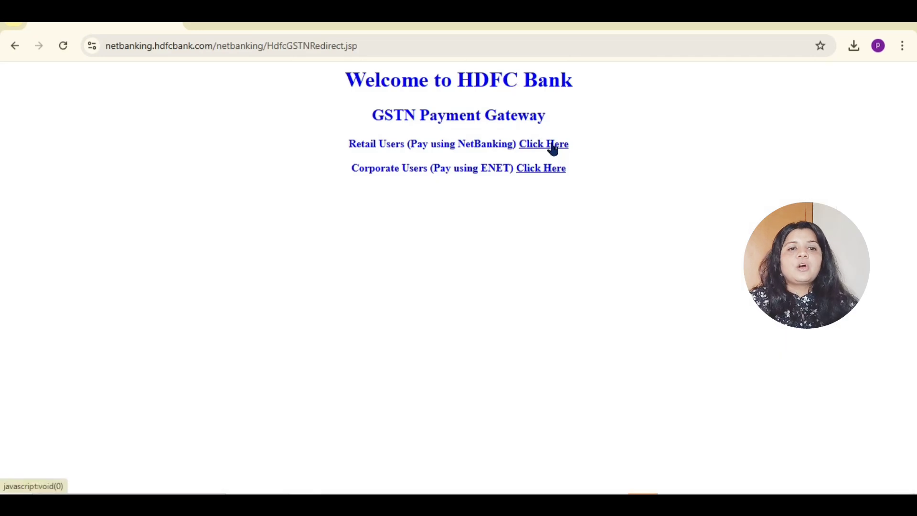
click(552, 145)
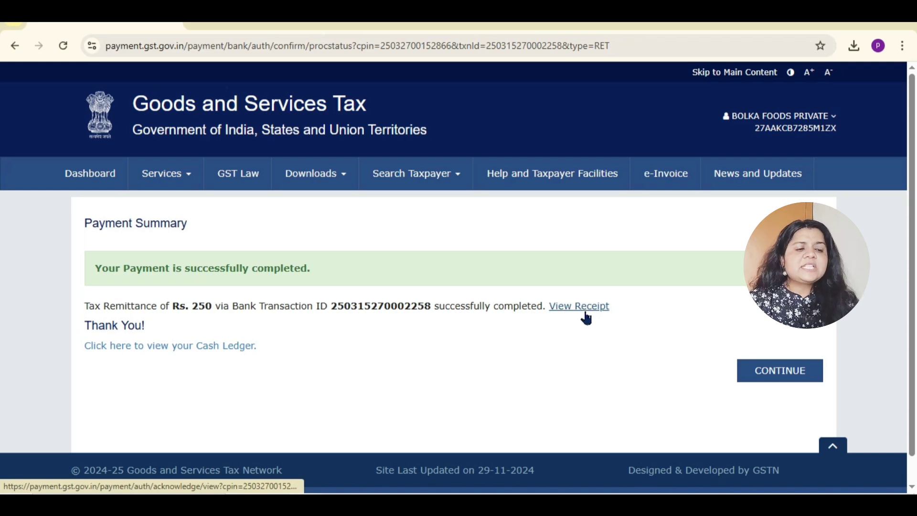
click(780, 371)
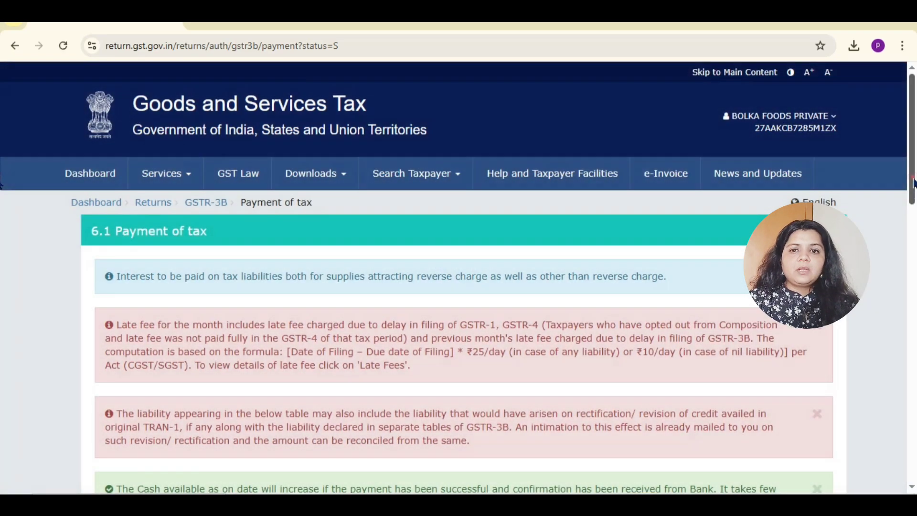
Step: Review the updated cash balances and late fee columns, then post the payment and credit to the ledger, agreeing to the declaration and liability offset
drag(913, 184, 913, 330)
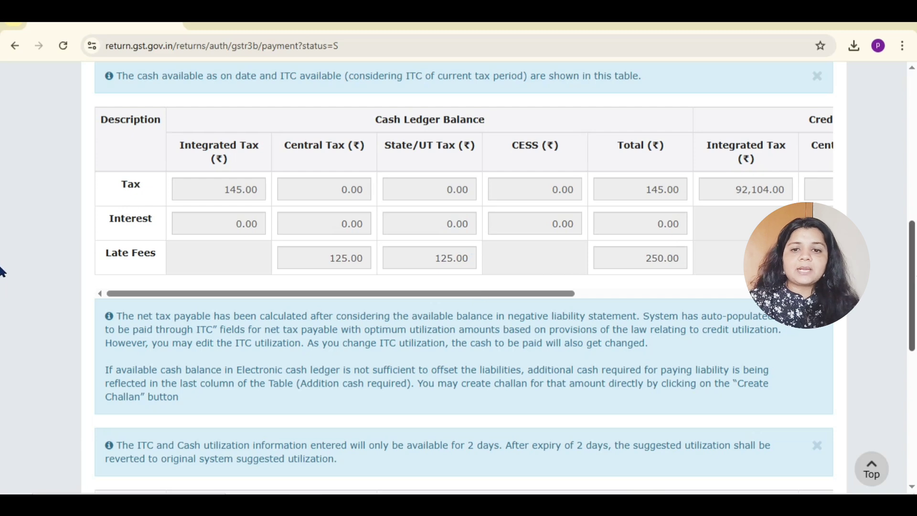
scroll(1, 289, down, 10)
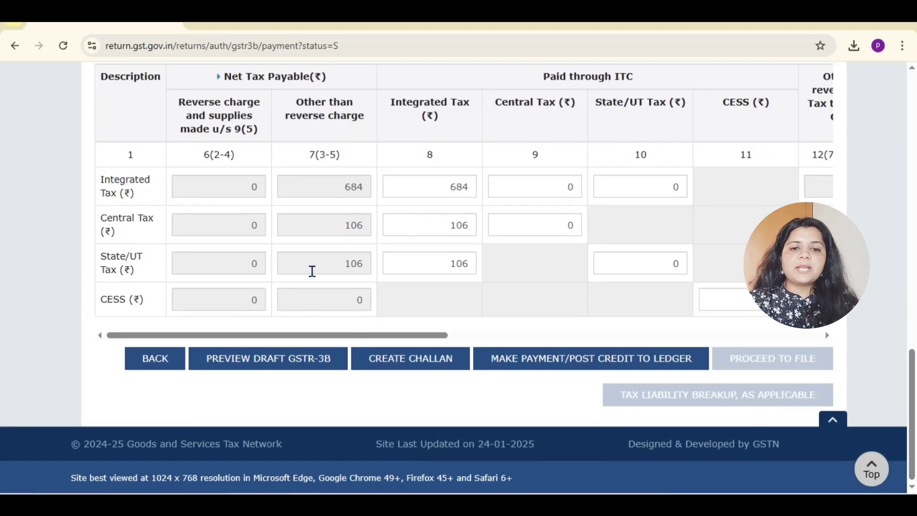
drag(326, 336, 779, 338)
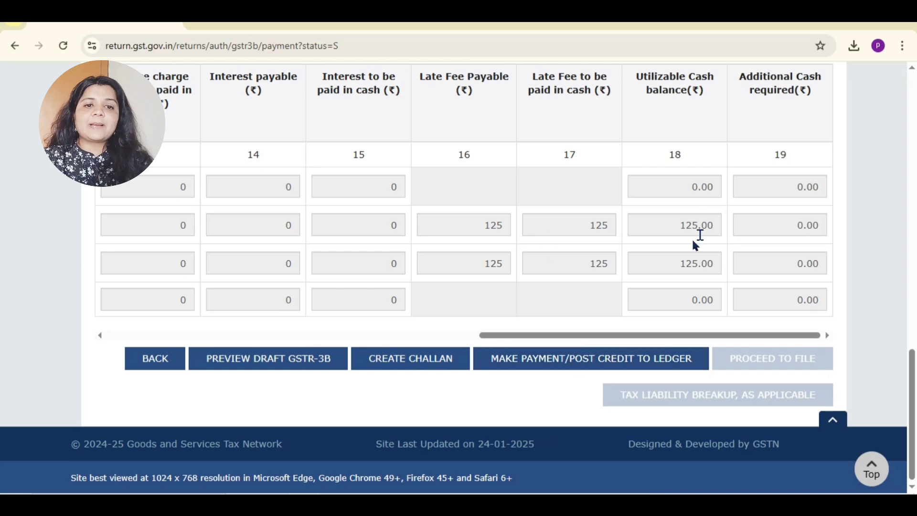
click(588, 360)
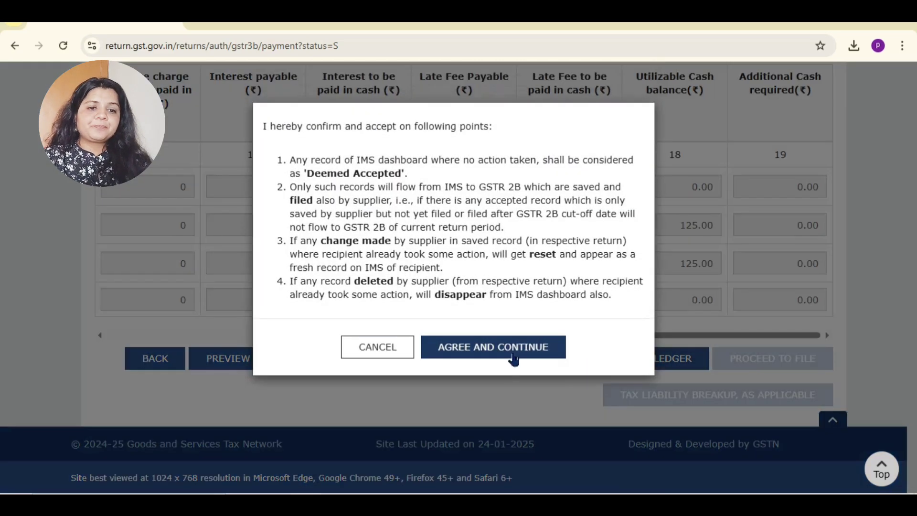
click(506, 352)
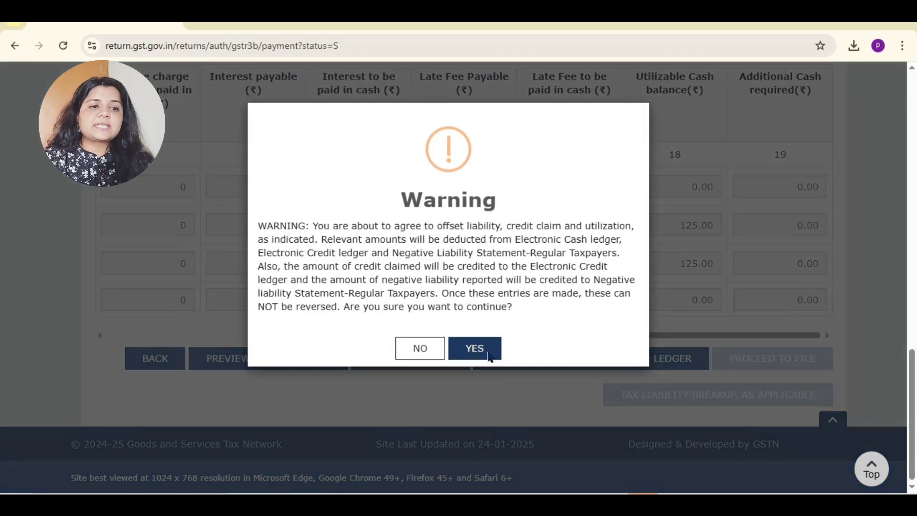
click(488, 353)
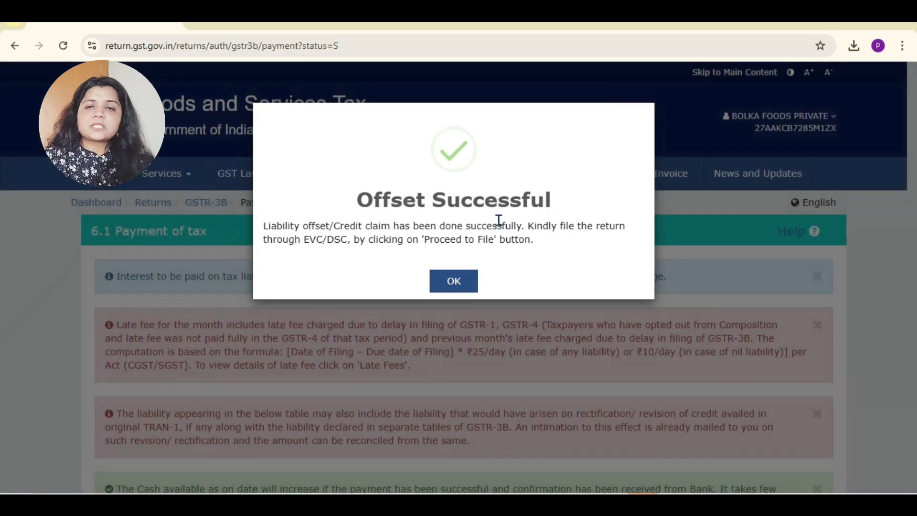
click(454, 281)
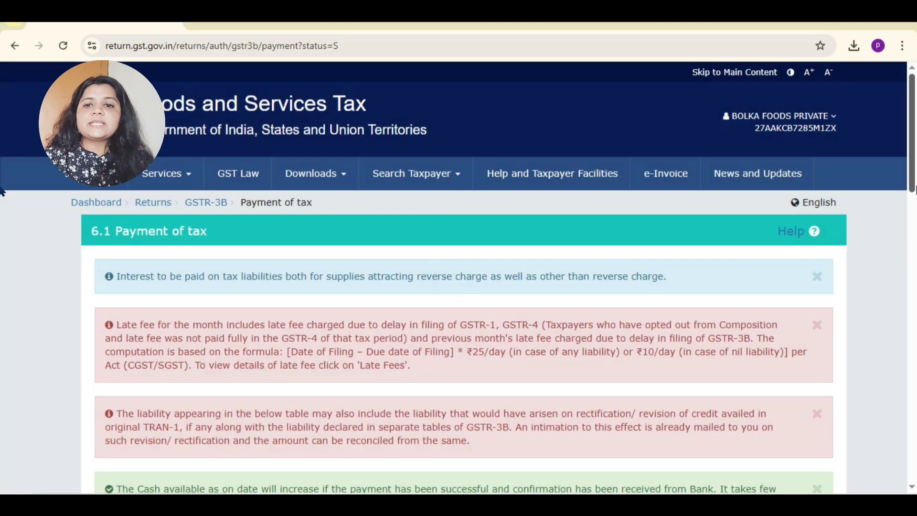
Step: Proceed to file the GSTR-3B, affirm the verification declaration and select the authorised signatory
drag(912, 189, 912, 478)
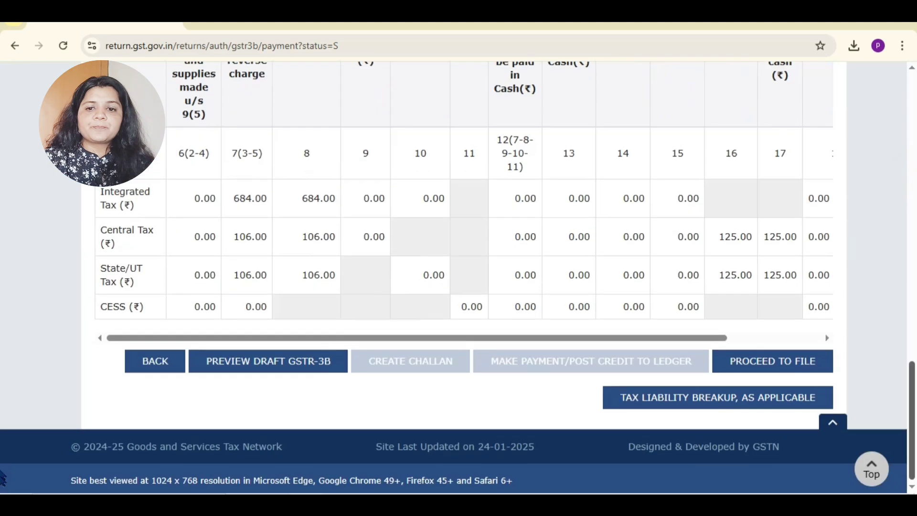
click(755, 366)
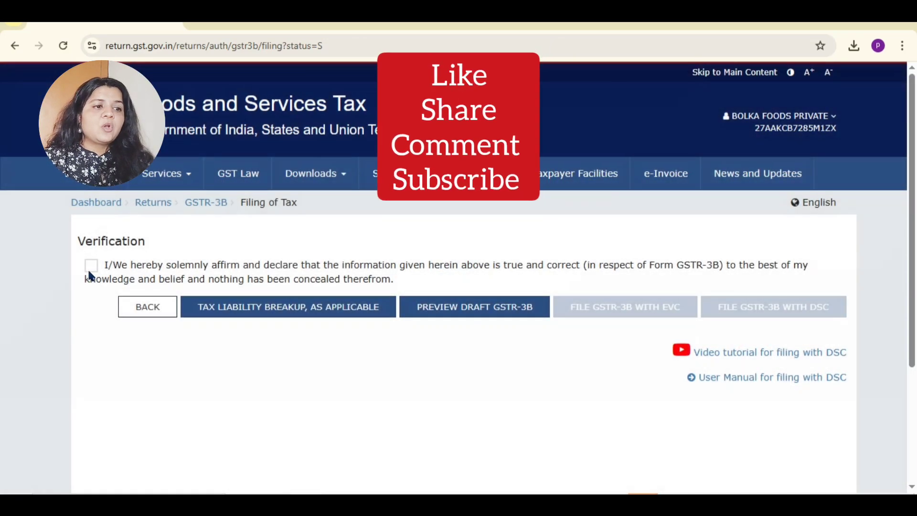
click(89, 270)
click(96, 317)
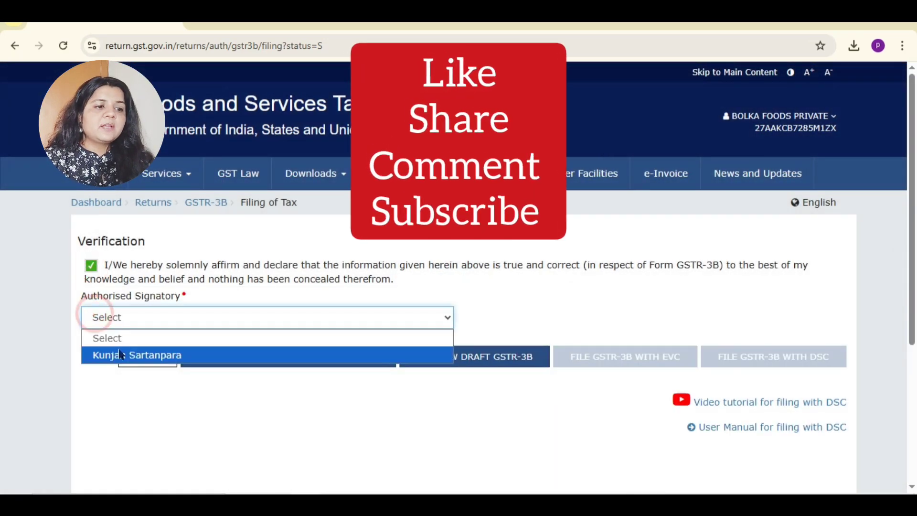
click(119, 354)
Step: File the GSTR-3B with EVC, entering and verifying the one-time password
click(616, 363)
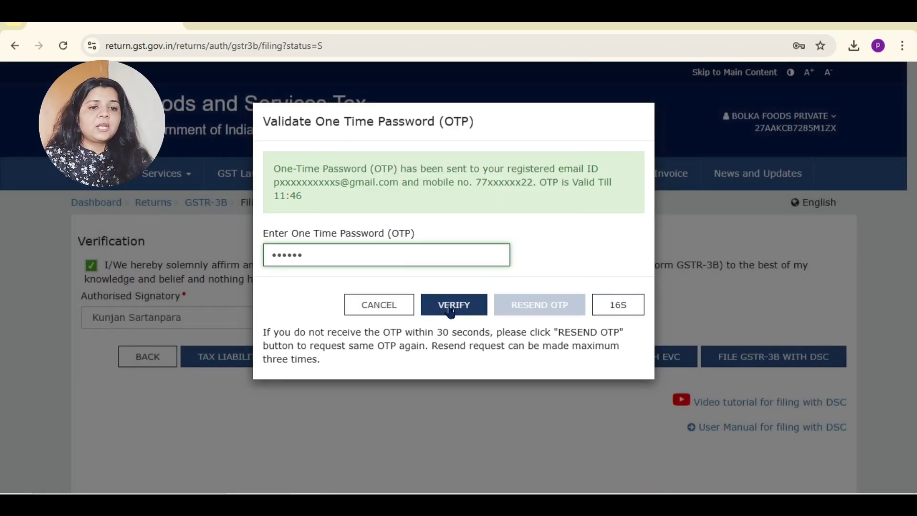
click(452, 309)
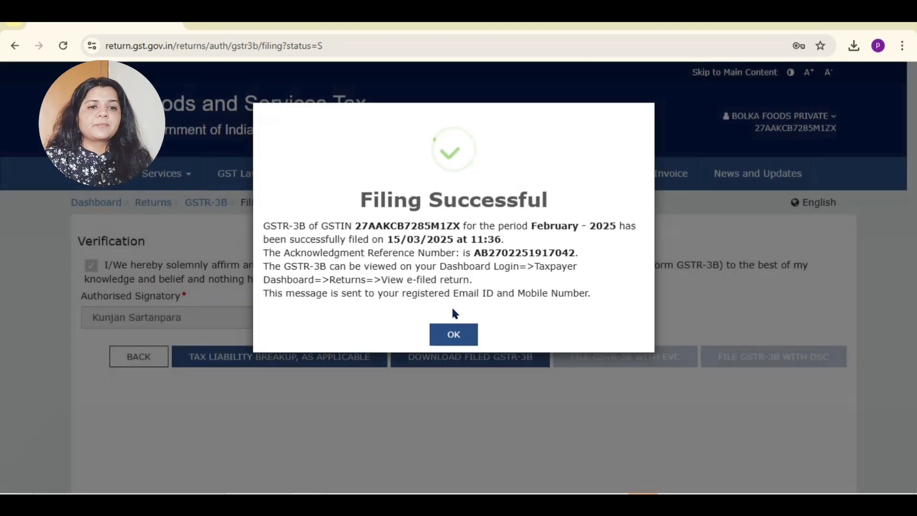
click(453, 335)
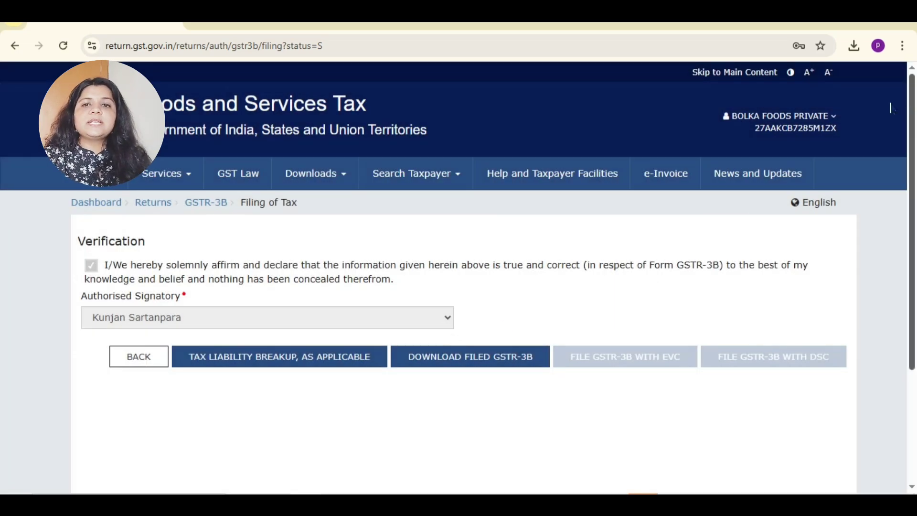
Step: Search the returns dashboard for the February period of Quarter 4, 2024-25, and check the GSTR-3B filing status
click(159, 205)
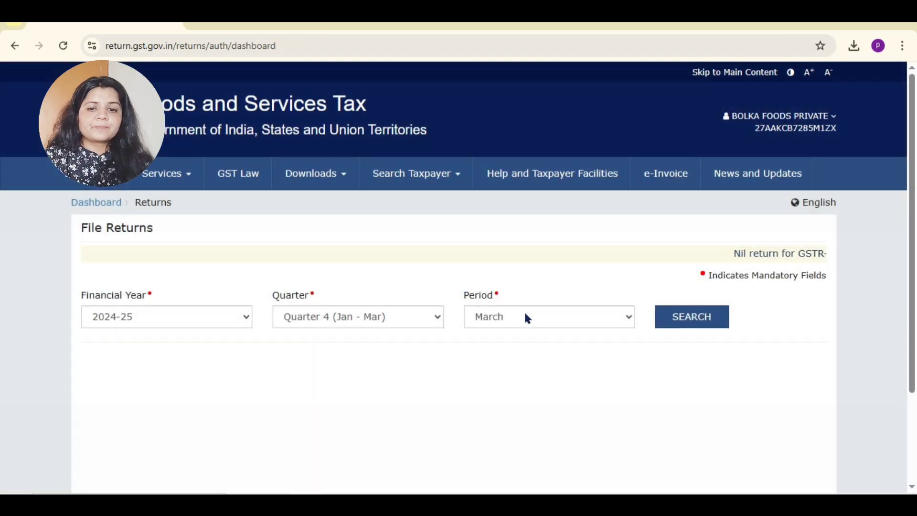
click(524, 317)
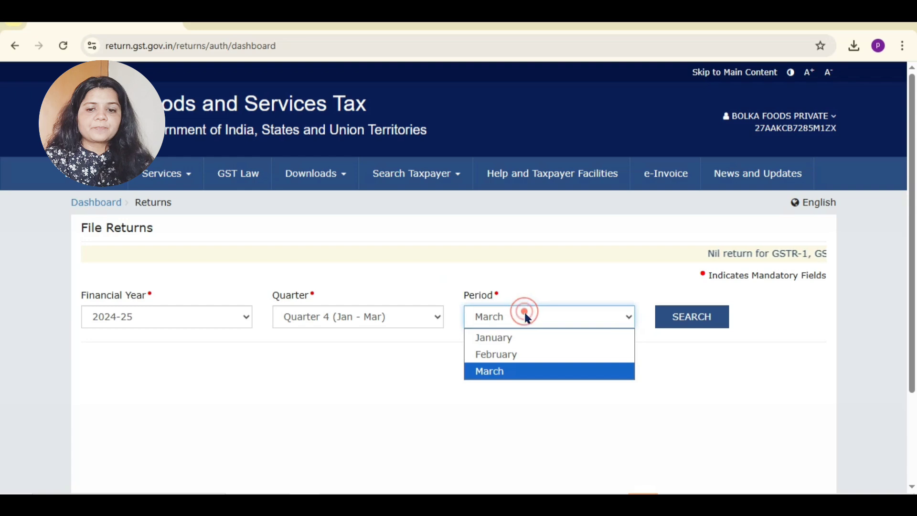
click(531, 354)
click(695, 319)
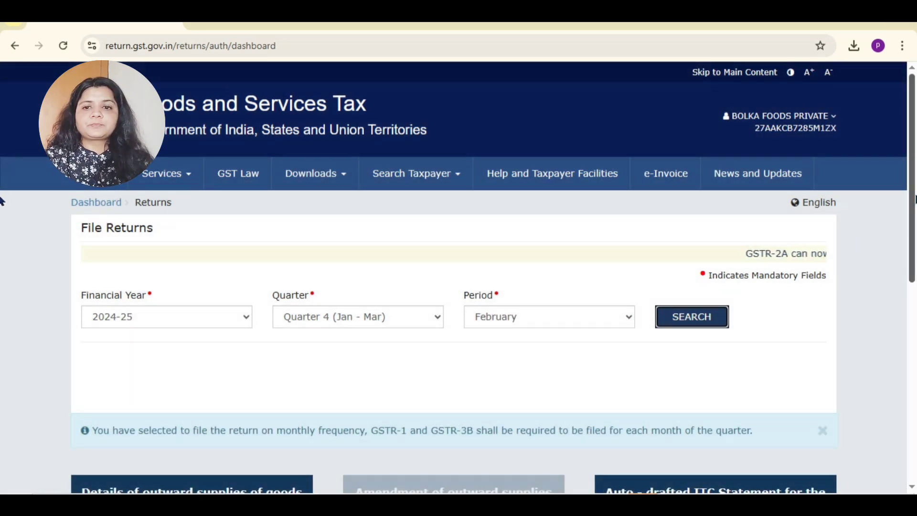
drag(911, 213, 911, 433)
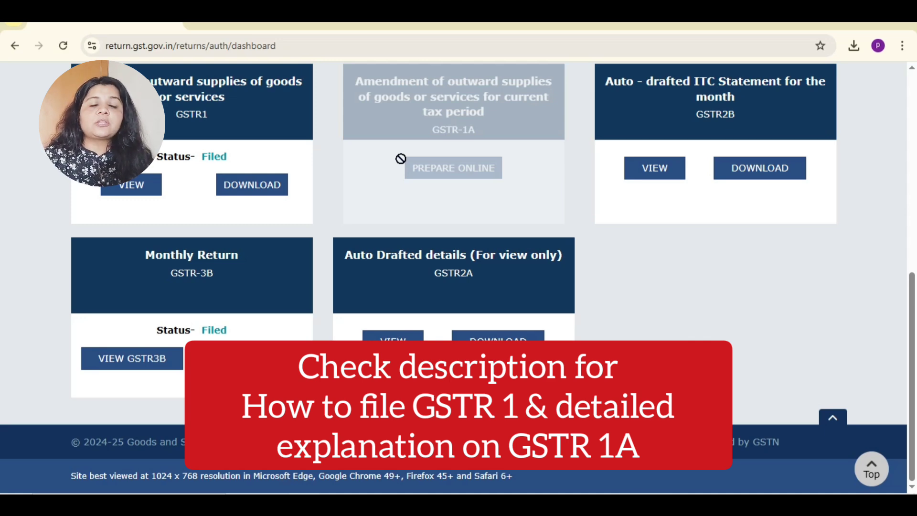
Step: Switch to the TaxDecor website and browse its course catalogue
click(196, 24)
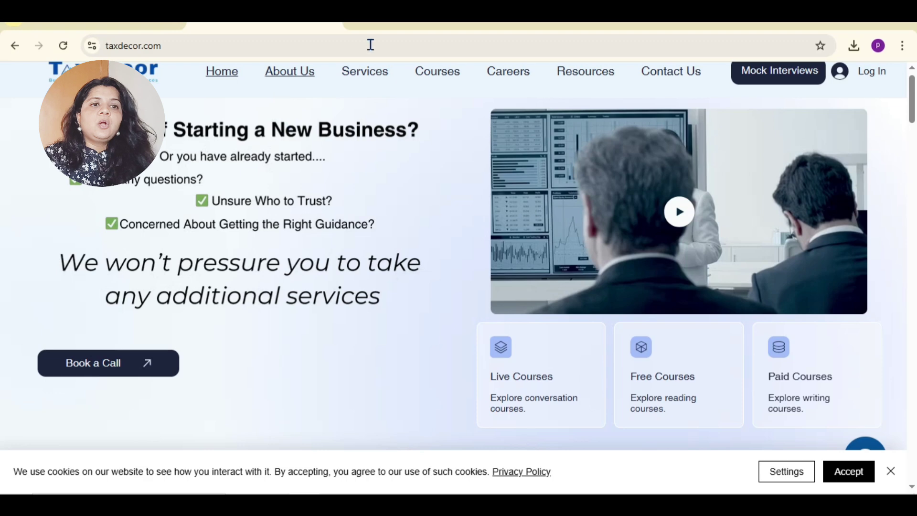
click(444, 79)
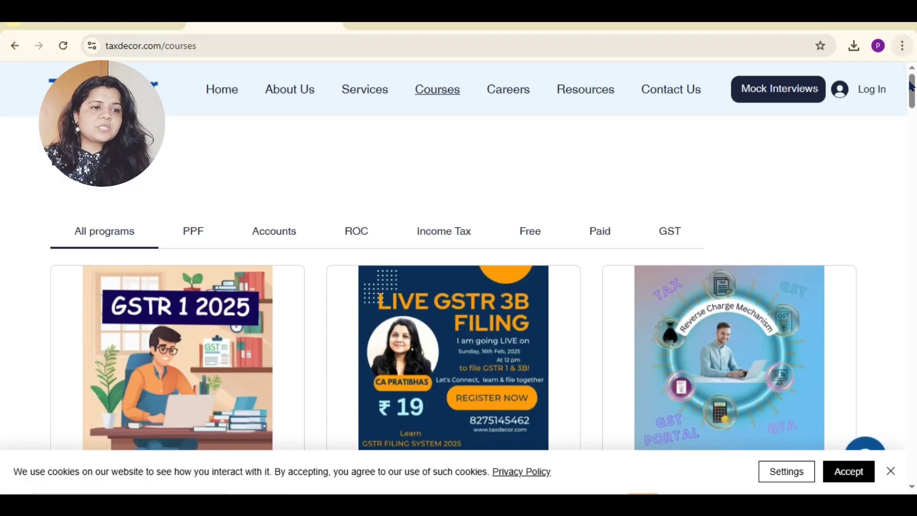
click(902, 46)
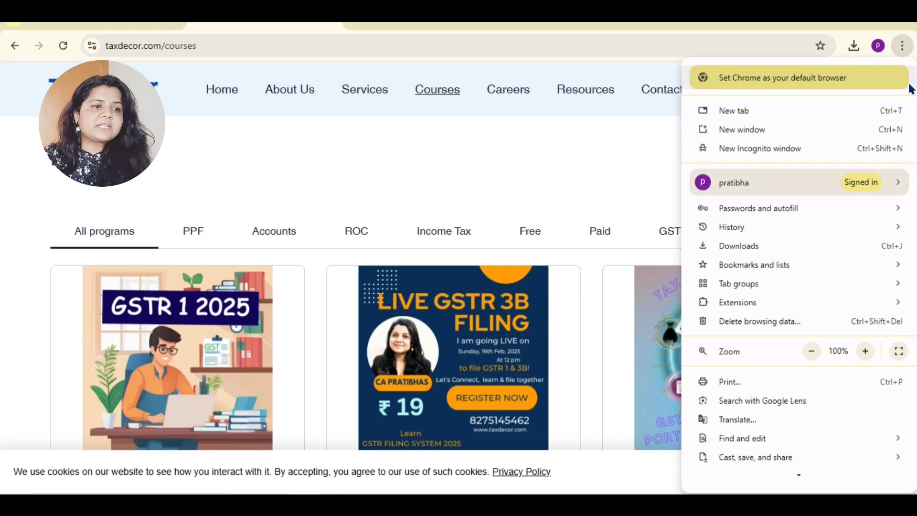
key(Escape)
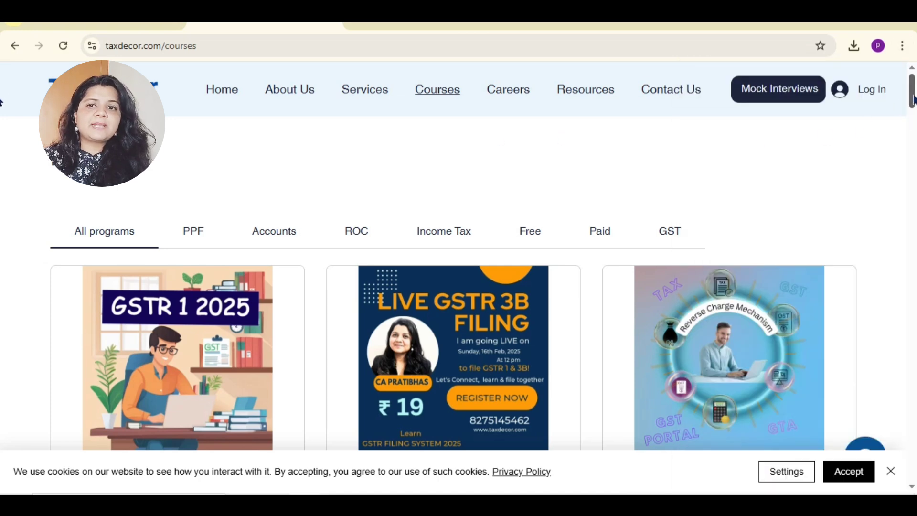
drag(913, 101, 912, 186)
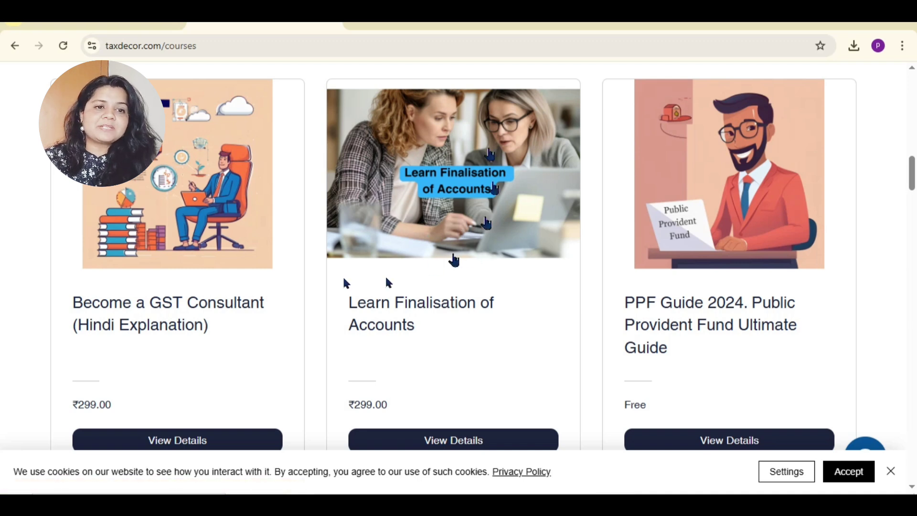
Step: Dismiss the cookie notice, open the details of the Learn Finalisation of Accounts course and read through the program description
click(448, 441)
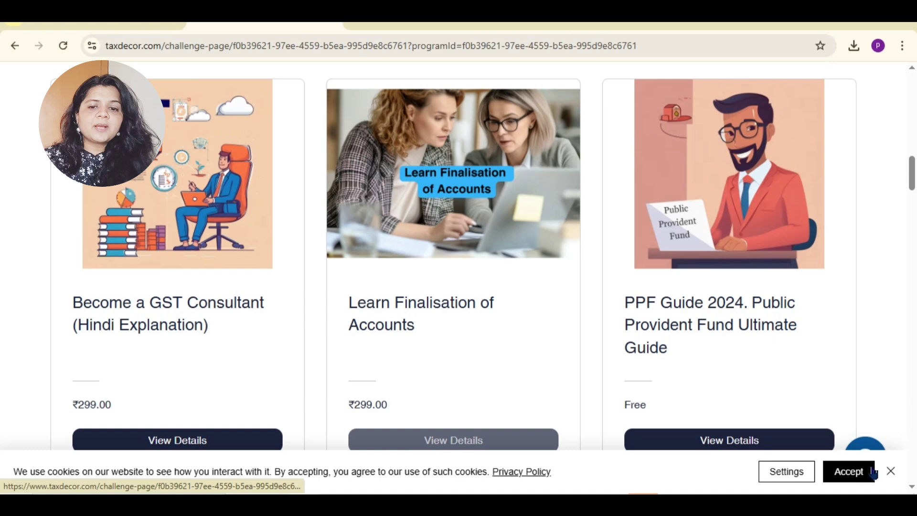
click(890, 472)
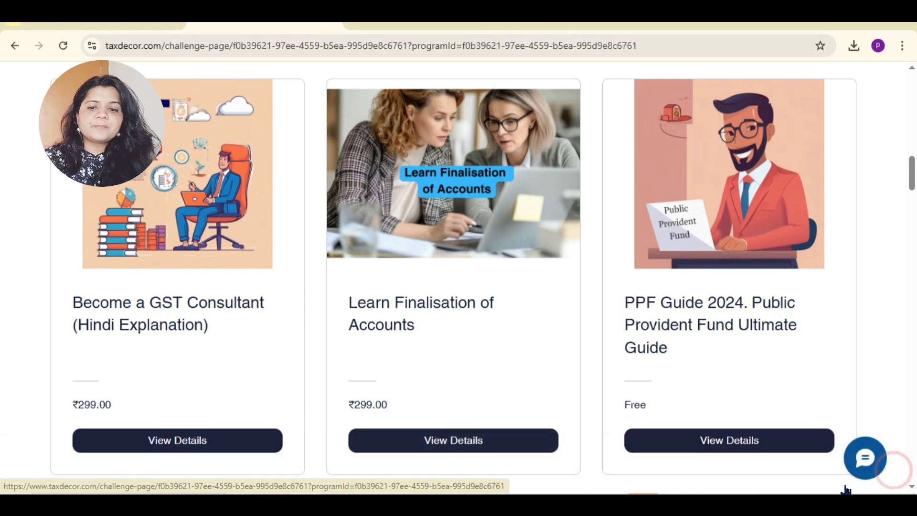
click(454, 444)
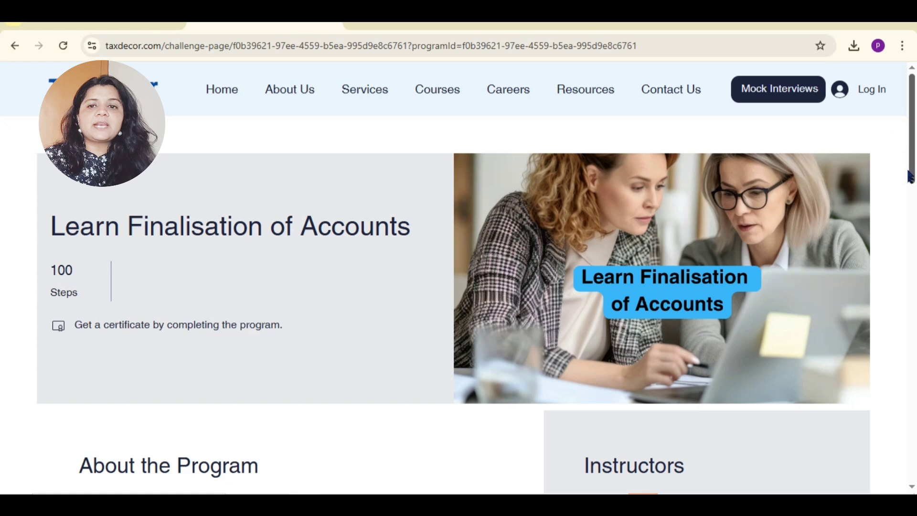
scroll(2, 161, down, 3)
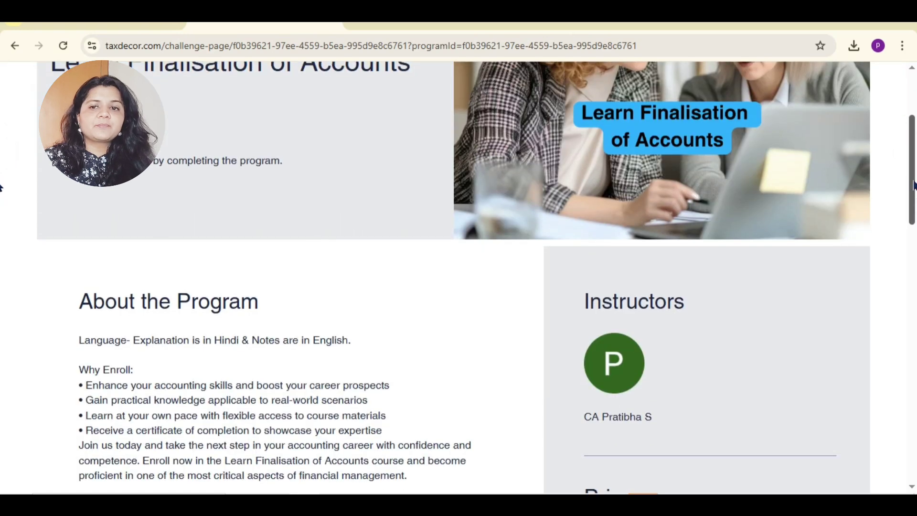
drag(911, 181, 907, 369)
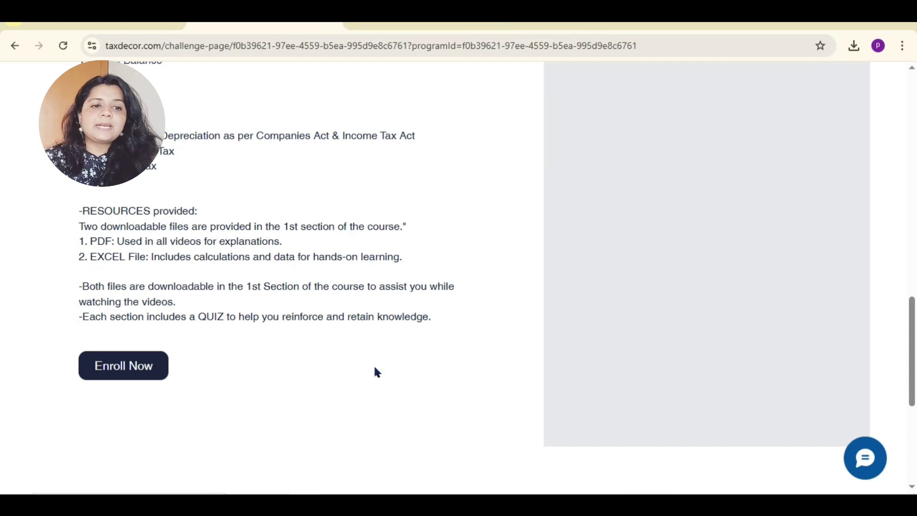
Step: Switch to the instructor's YouTube channel, browse the latest videos and sort them by Popular
click(458, 24)
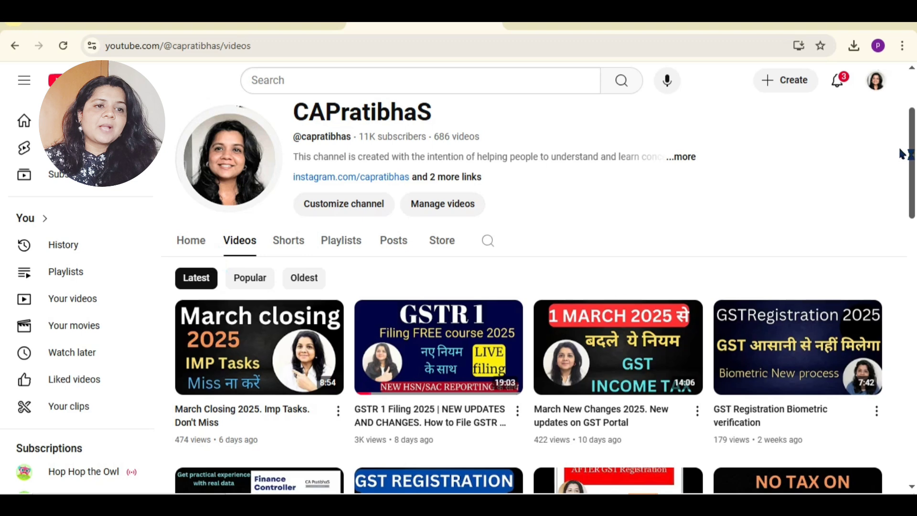
scroll(913, 187, down, 3)
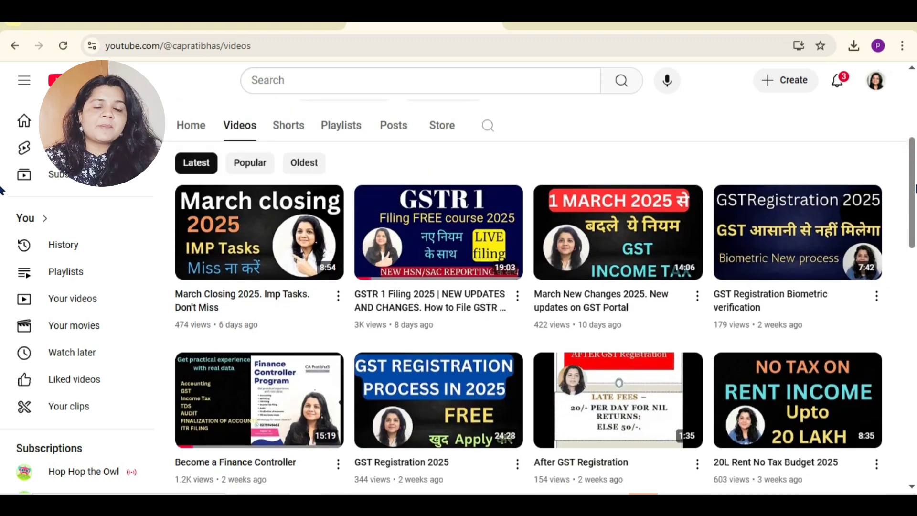
scroll(411, 184, down, 1)
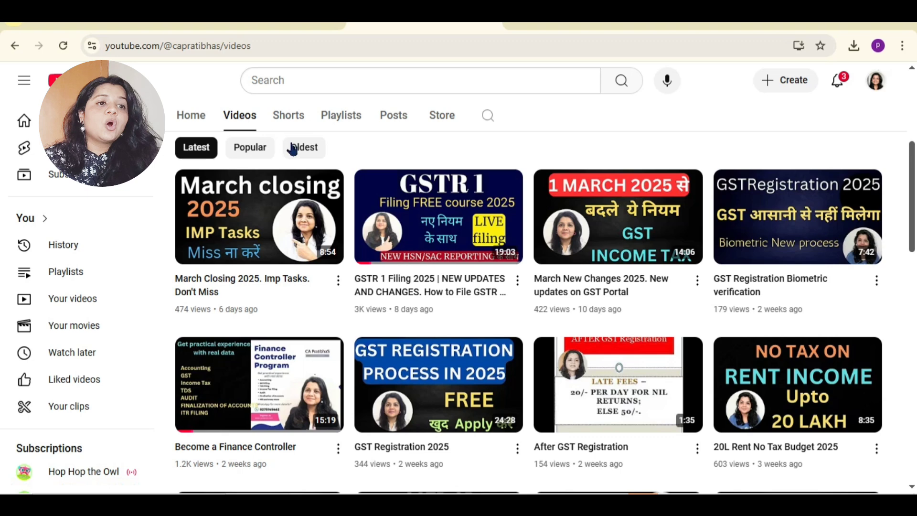
click(253, 150)
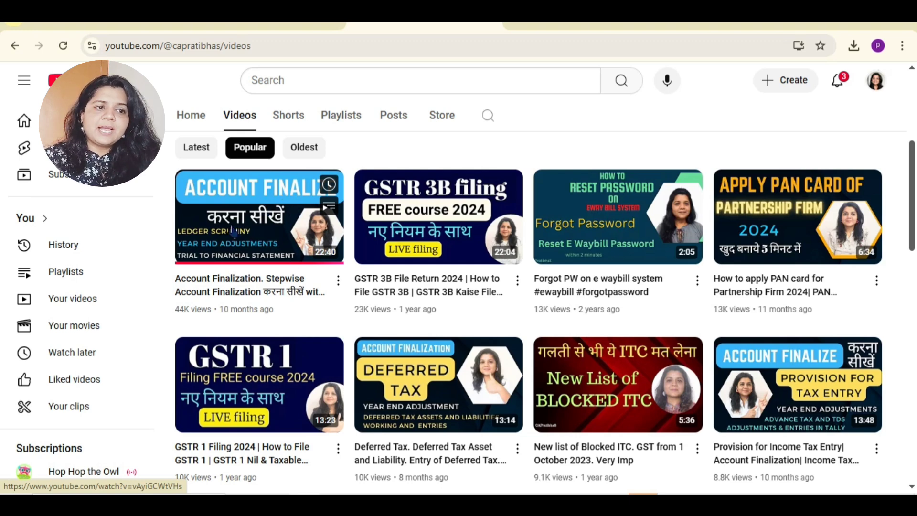
Step: Return to the Learn Finalisation of Accounts page to review its topics and price, and switch back to the YouTube channel
click(247, 27)
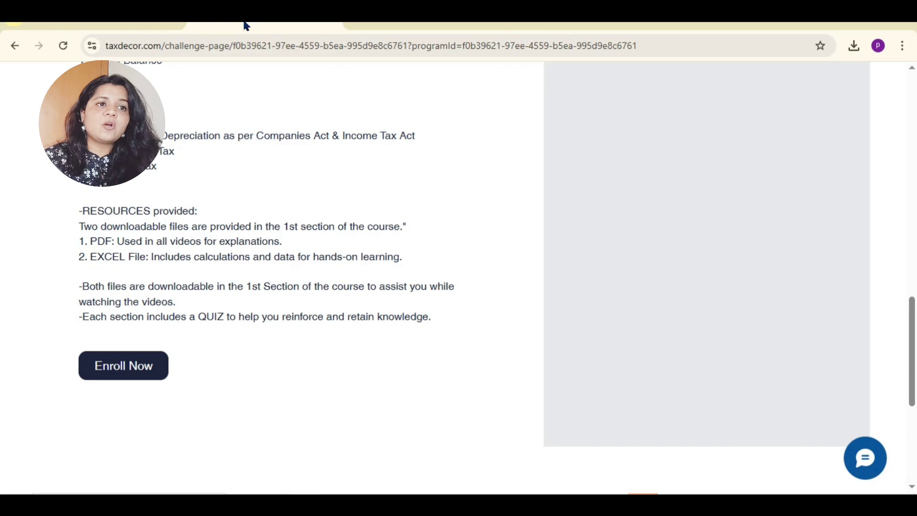
drag(911, 341, 910, 239)
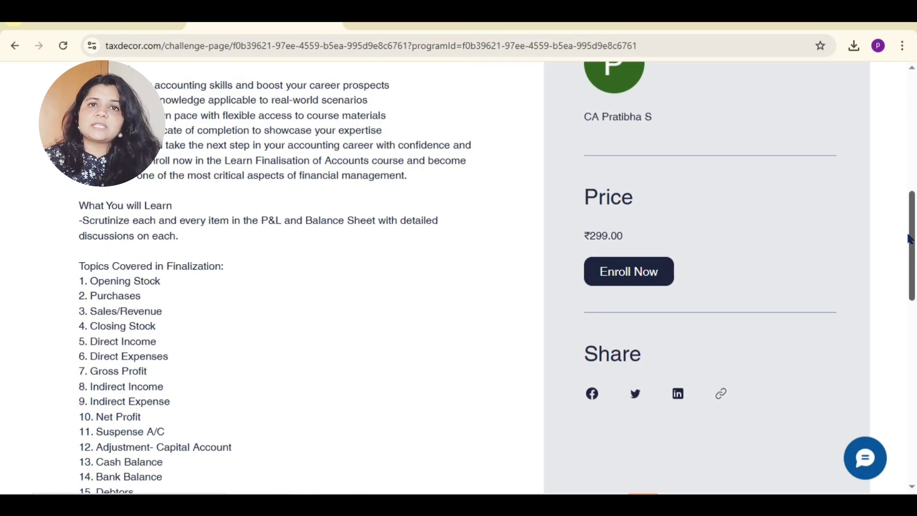
key(ctrl+Tab)
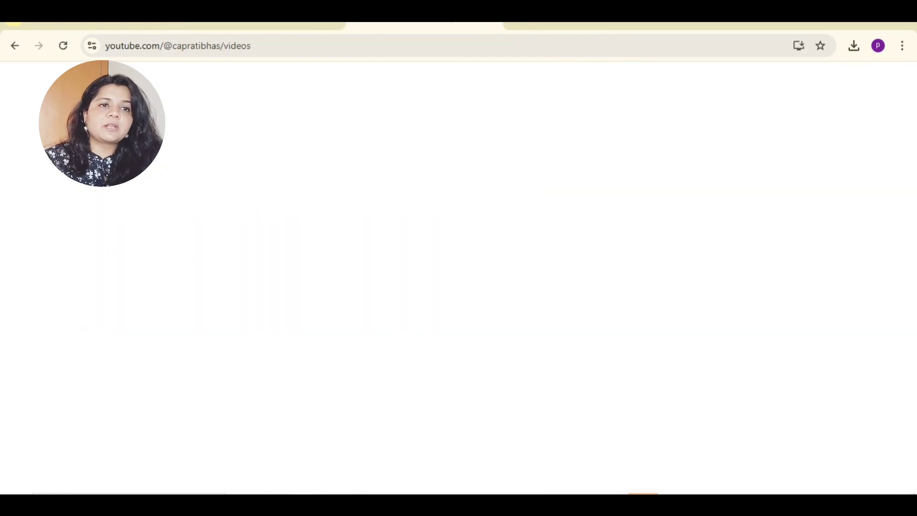